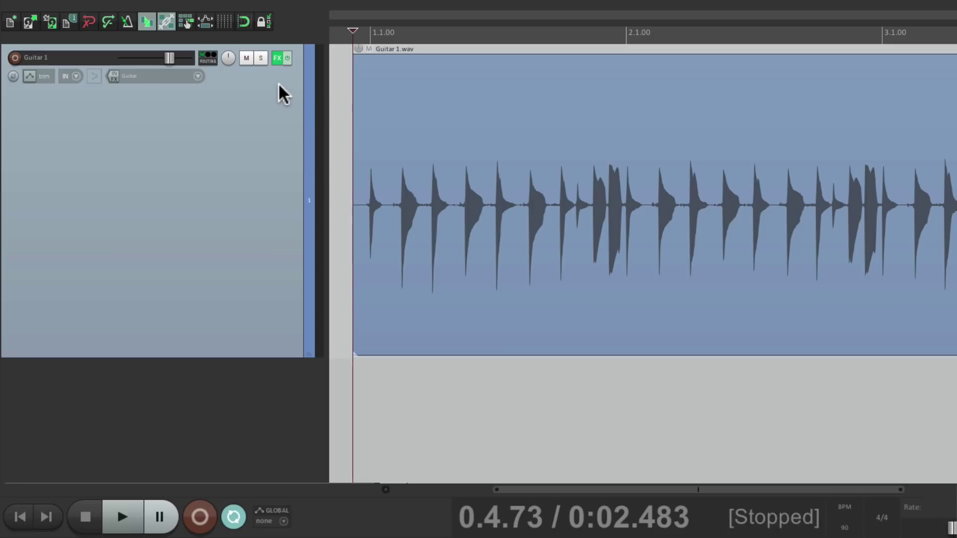
# Bypass the Guitar 1 track's effects and play the dry guitar.
pyautogui.click(286, 58)
pyautogui.press('space')
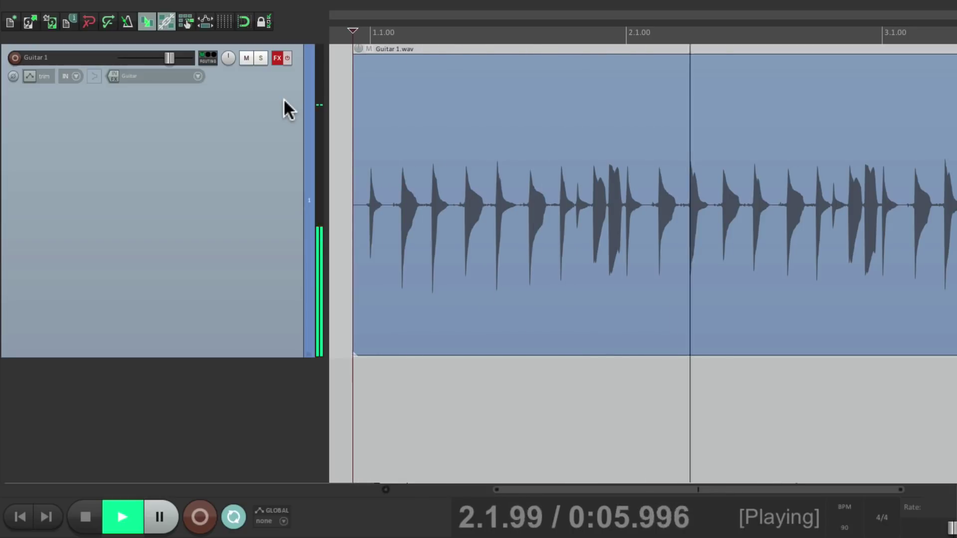
# Re-enable Guitar 1's effects and audition its FX chain with only Chorus active.
pyautogui.press('space')
pyautogui.click(286, 58)
pyautogui.click(285, 58)
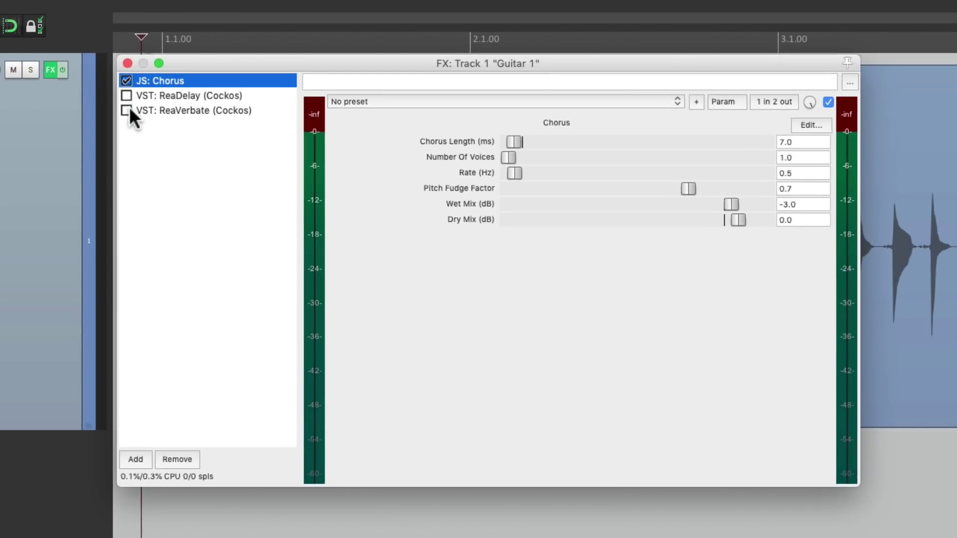
pyautogui.press('space')
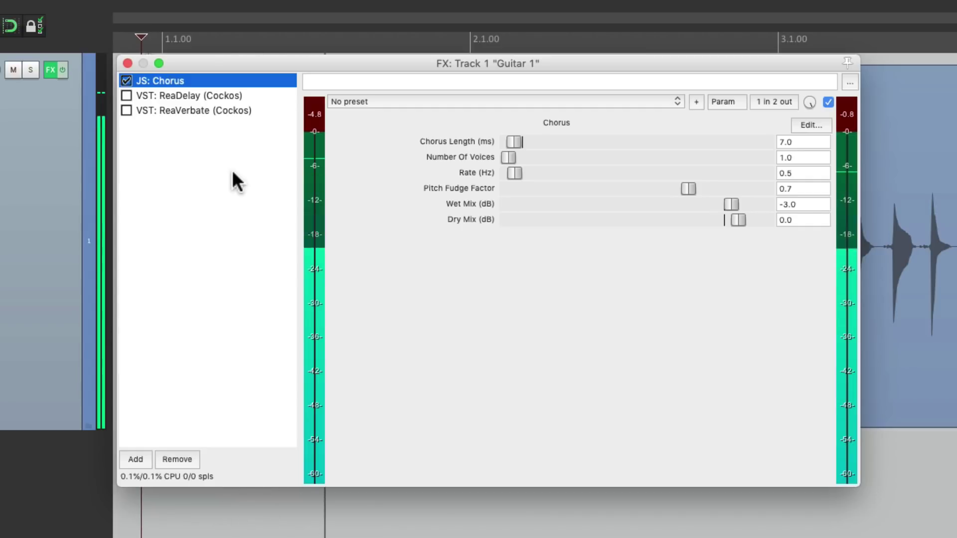
pyautogui.press('space')
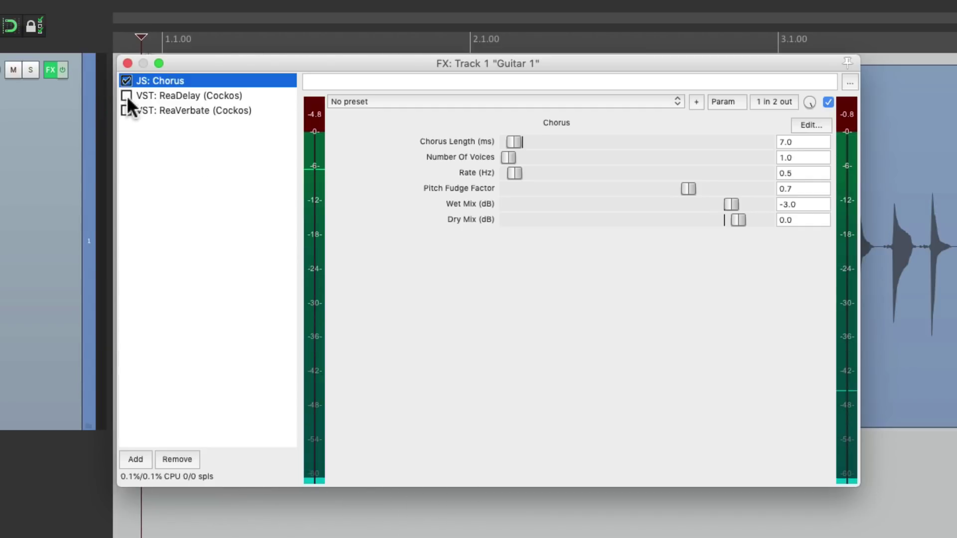
# Enable ReaDelay and then ReaVerbate, auditioning each addition, and close the FX chain.
pyautogui.click(126, 95)
pyautogui.press('space')
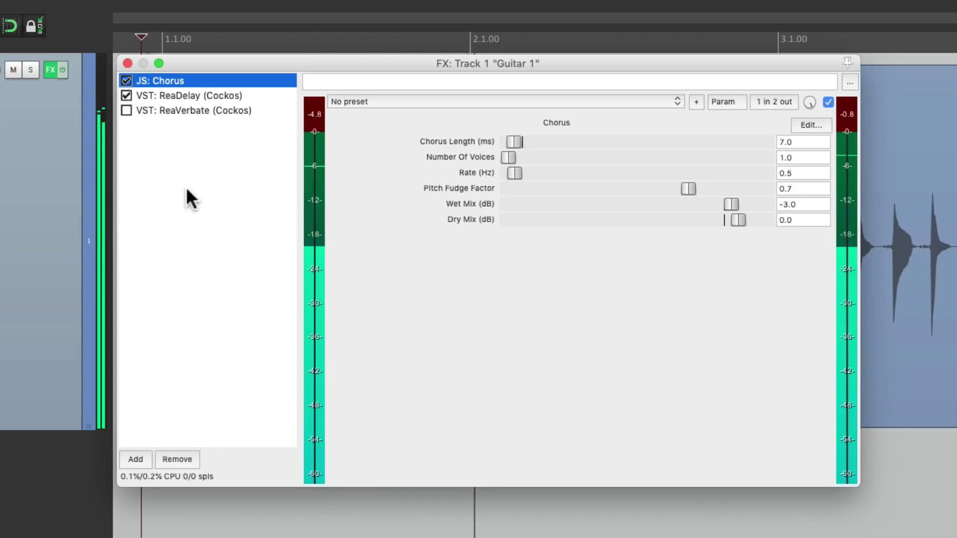
pyautogui.press('space')
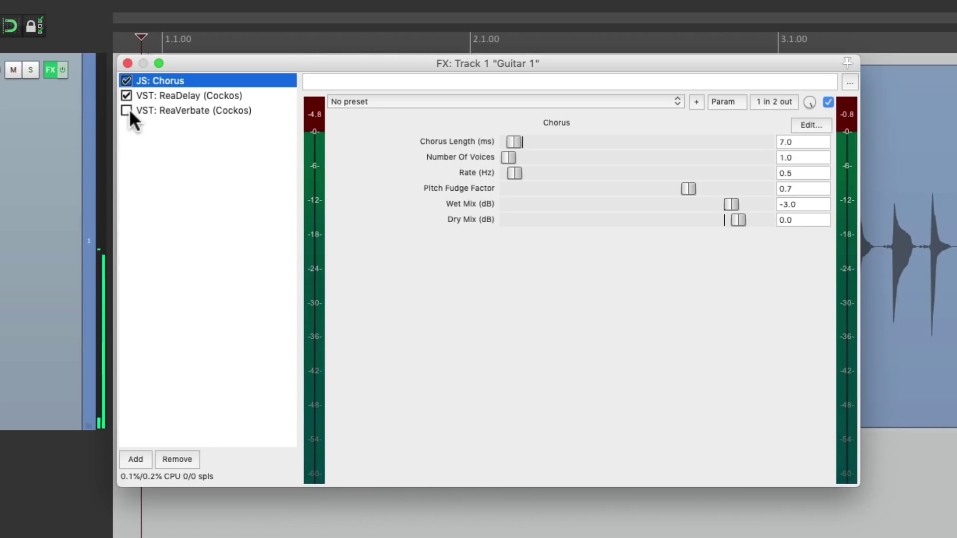
pyautogui.click(128, 110)
pyautogui.press('space')
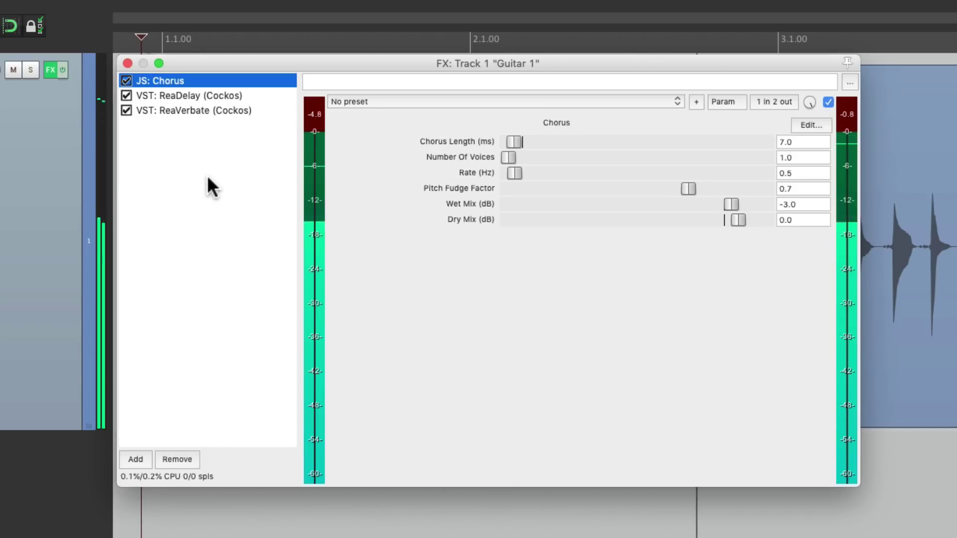
pyautogui.press('space')
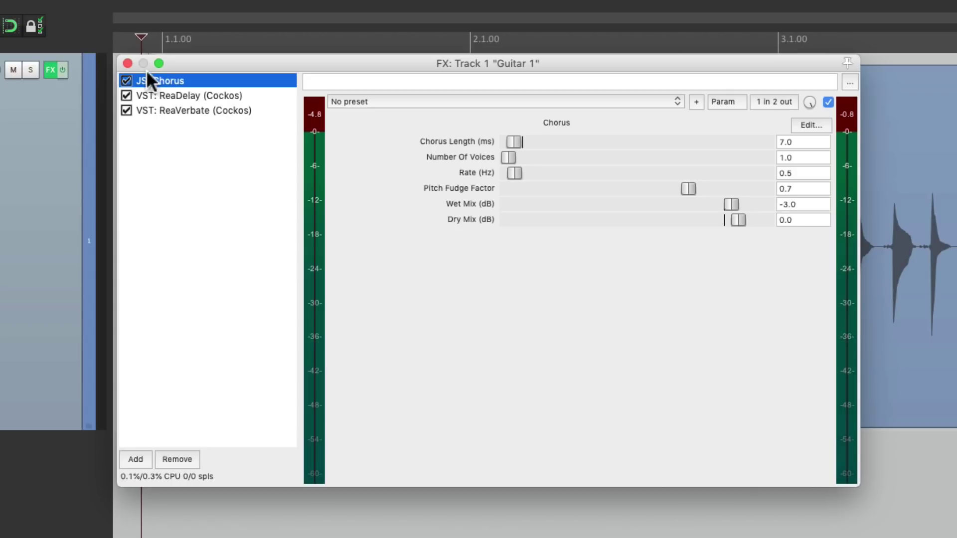
pyautogui.click(128, 63)
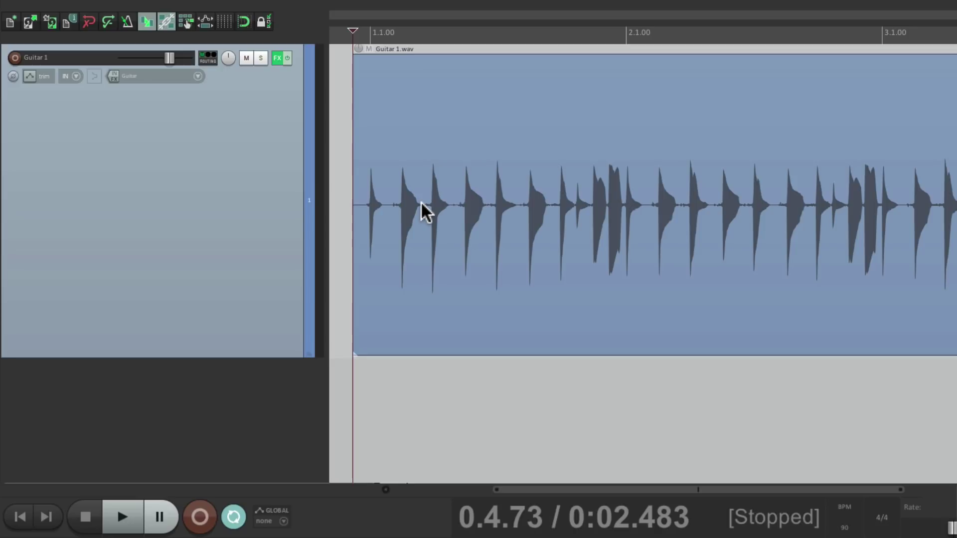
pyautogui.rightClick(265, 183)
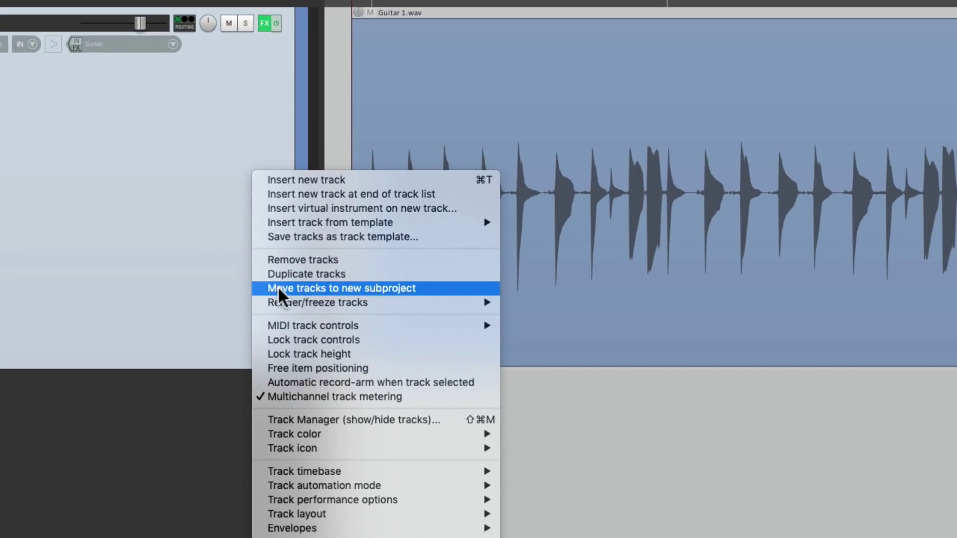
pyautogui.moveTo(271, 304)
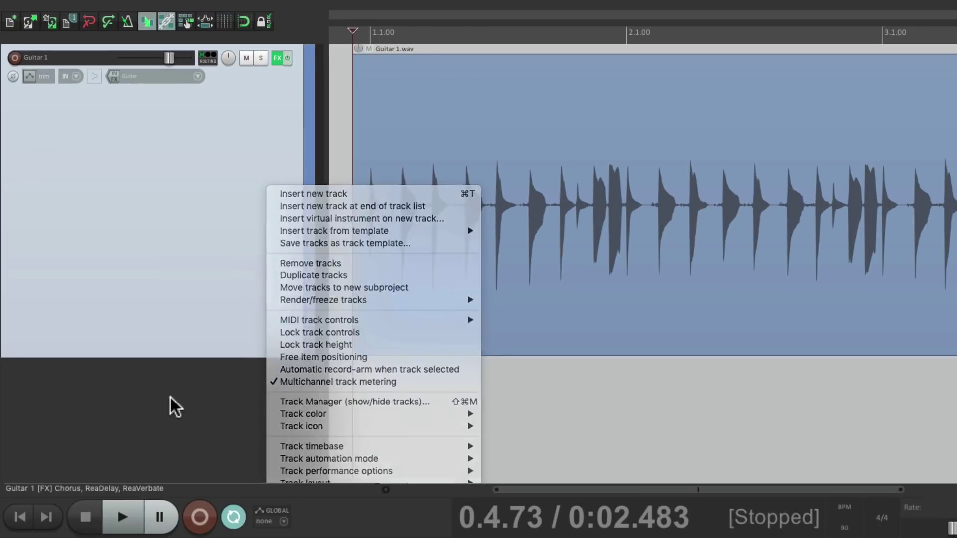
pyautogui.click(143, 414)
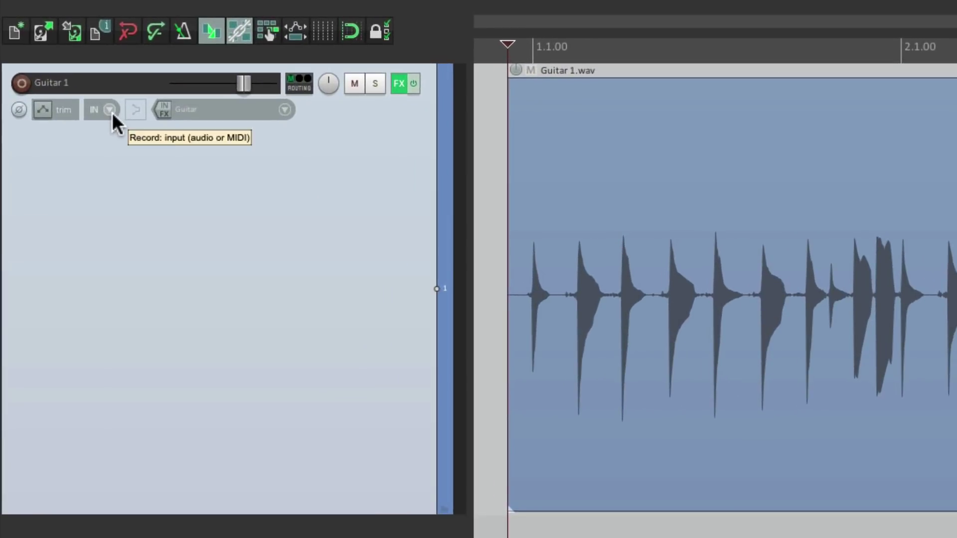
# Set Guitar 1's record mode to Record: output (stereo).
pyautogui.click(77, 77)
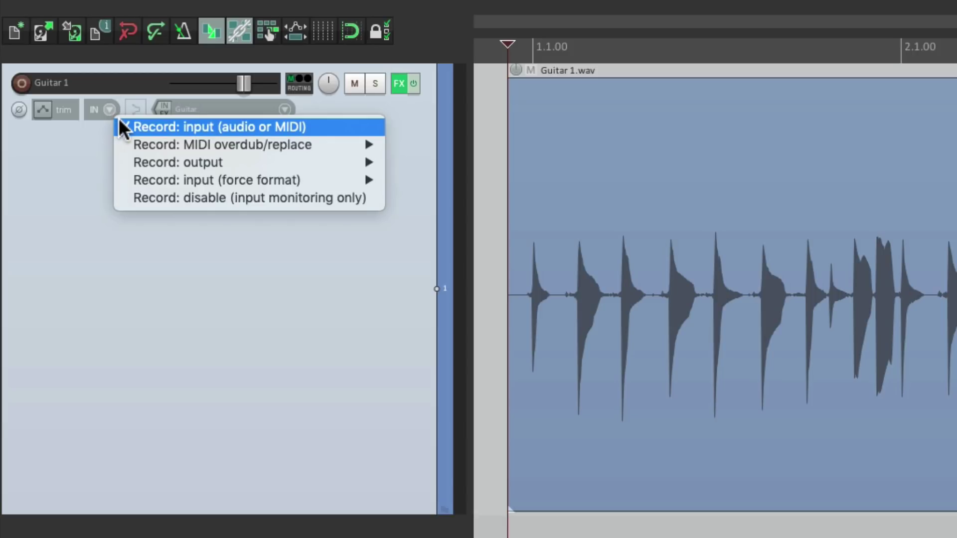
pyautogui.moveTo(127, 162)
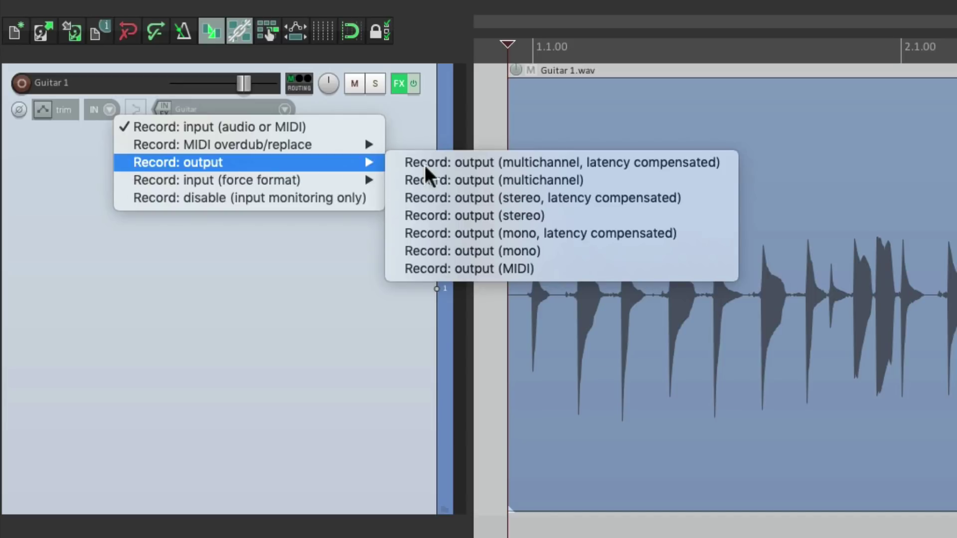
pyautogui.click(426, 216)
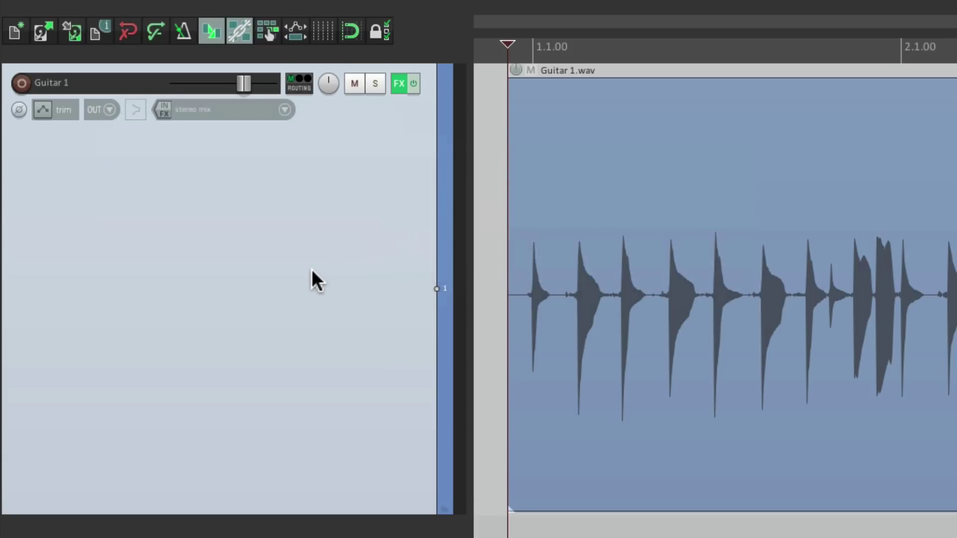
# Check Guitar 1's record monitoring and input source menus, then pick a monitoring option.
pyautogui.rightClick(139, 112)
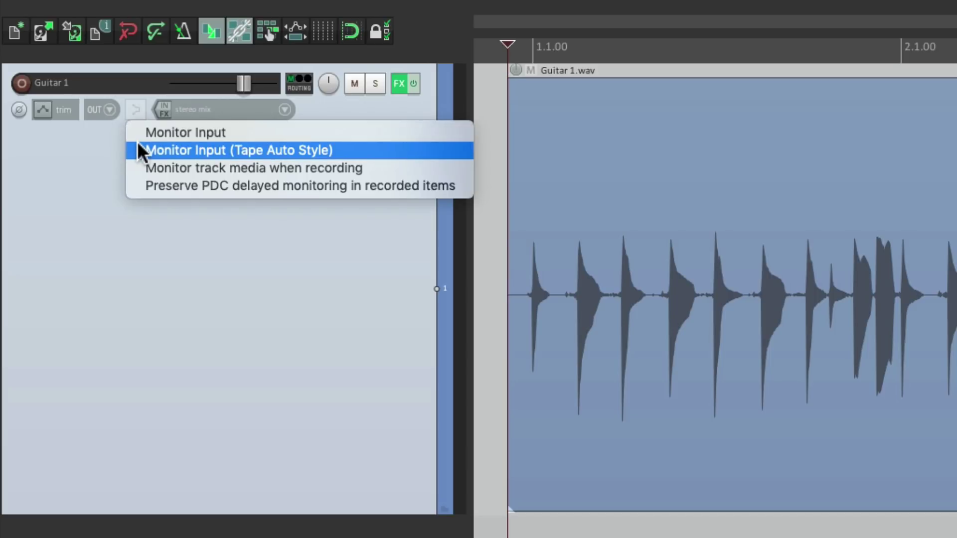
pyautogui.click(352, 229)
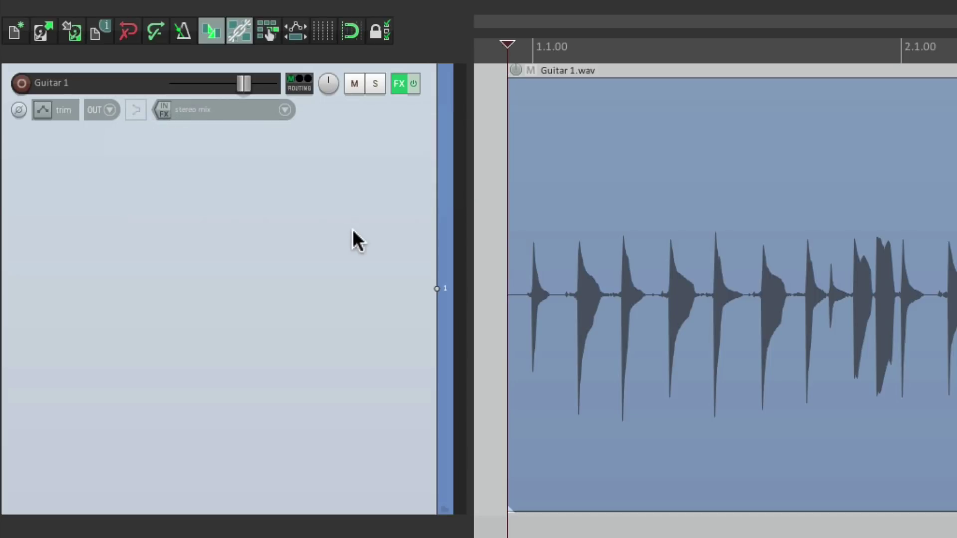
pyautogui.click(285, 109)
pyautogui.moveTo(304, 125)
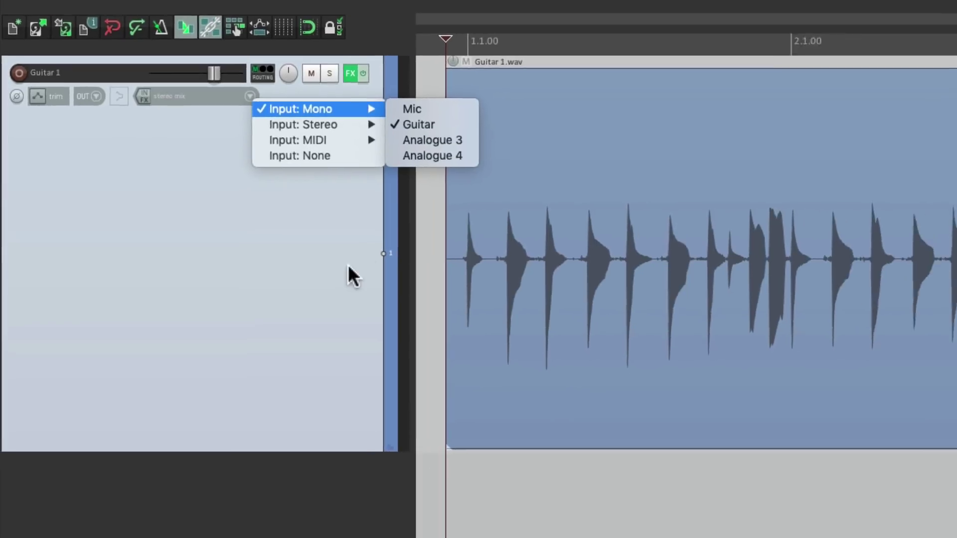
pyautogui.click(348, 273)
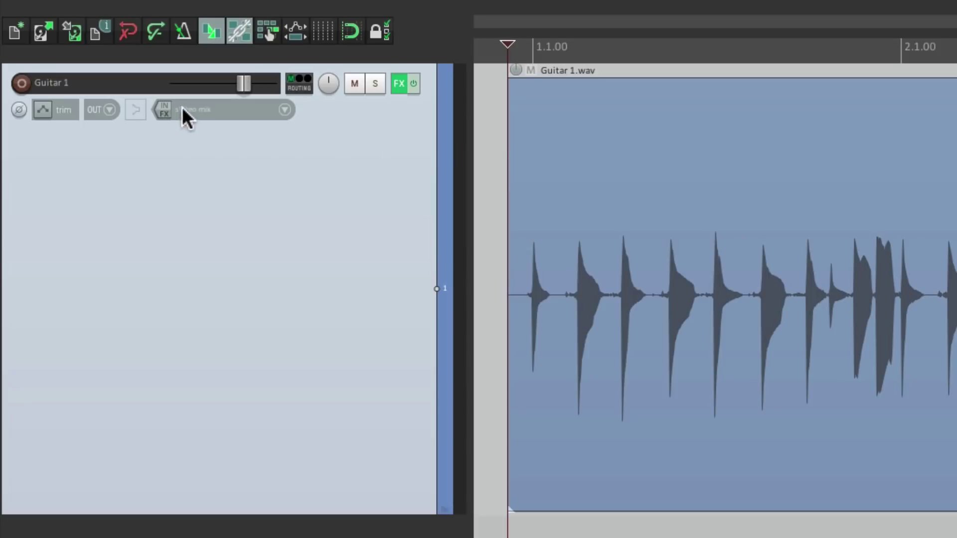
pyautogui.rightClick(136, 106)
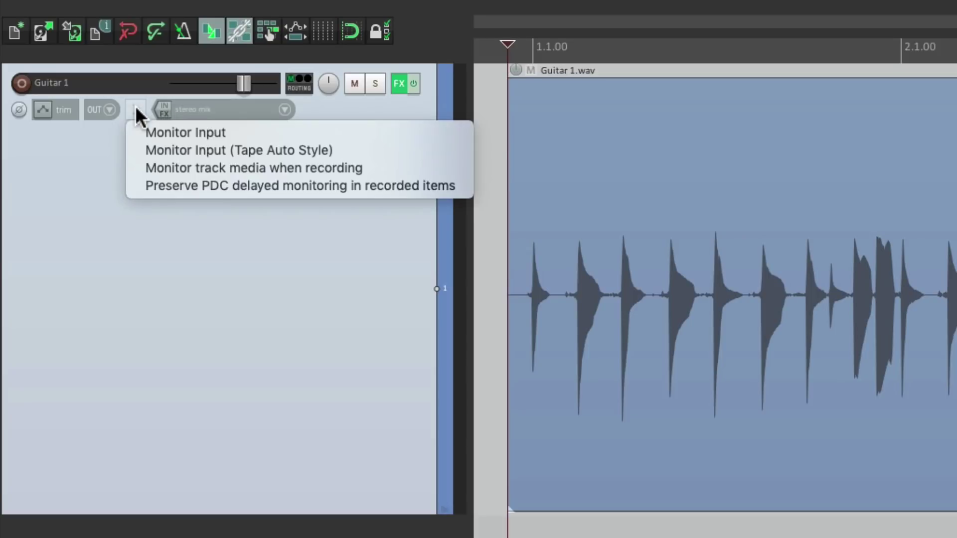
pyautogui.click(131, 169)
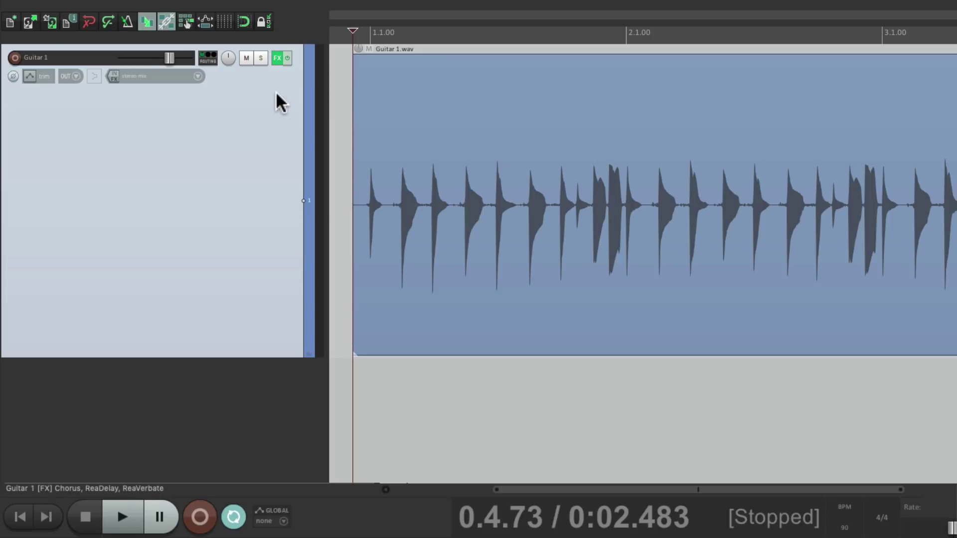
# Arm Guitar 1 and record its processed output as take 01-Guitar 1-181205_0019.wav.
pyautogui.click(15, 57)
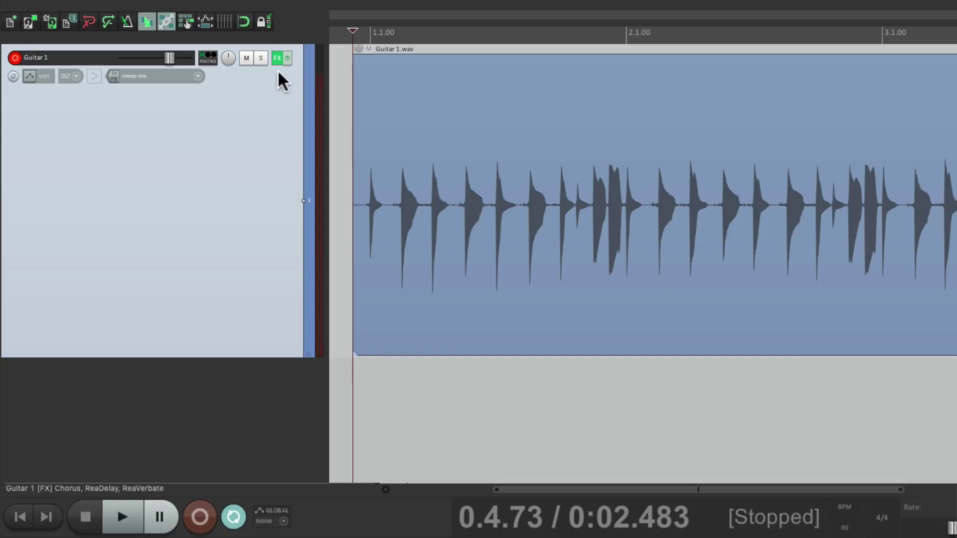
pyautogui.hotkey('ctrl', 'r')
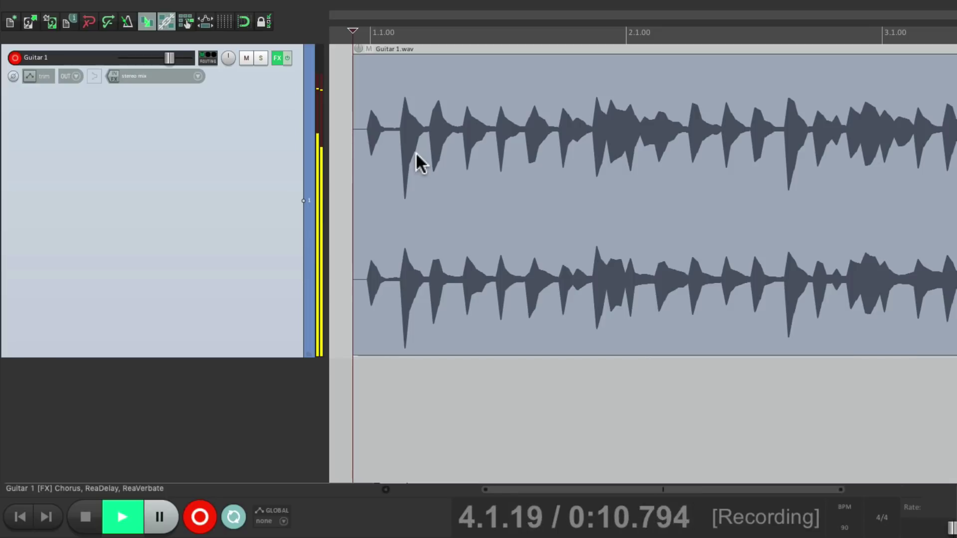
pyautogui.press('space')
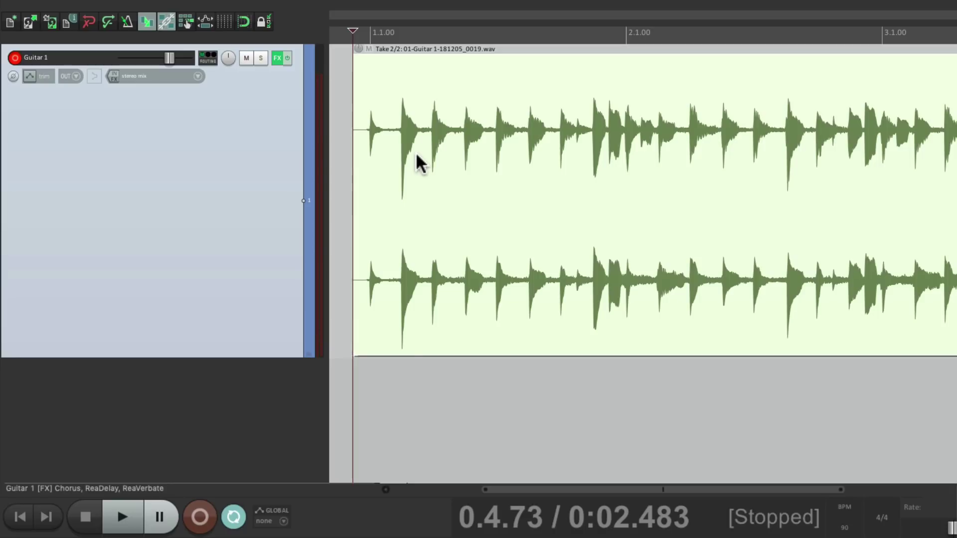
# Bypass track FX and compare the printed take with the dry Guitar 1.wav, ending on Take 2/2.
pyautogui.click(287, 58)
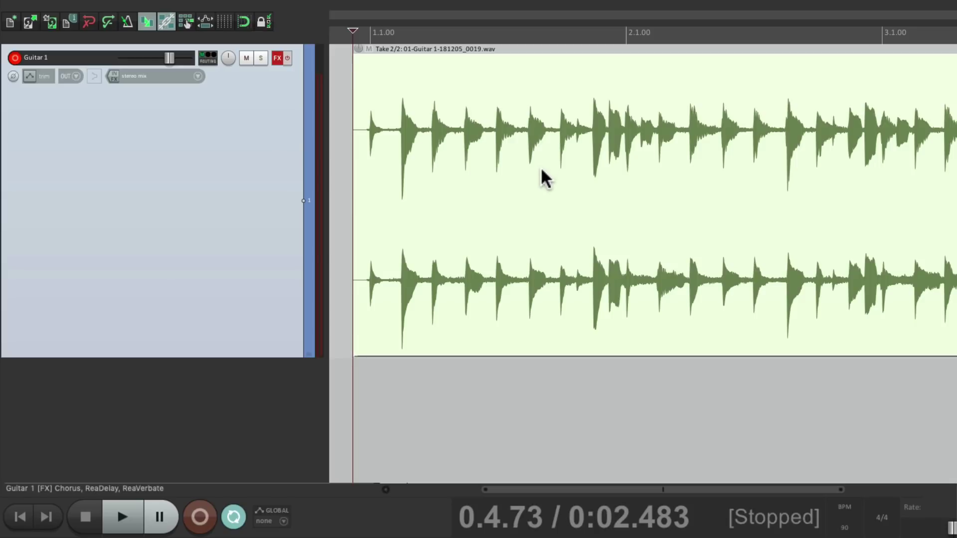
pyautogui.press('space')
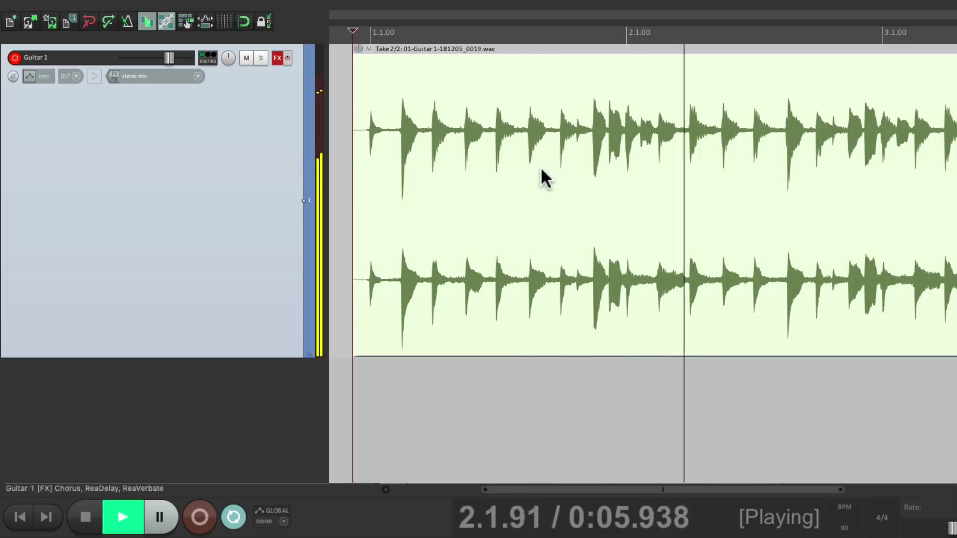
pyautogui.press('space')
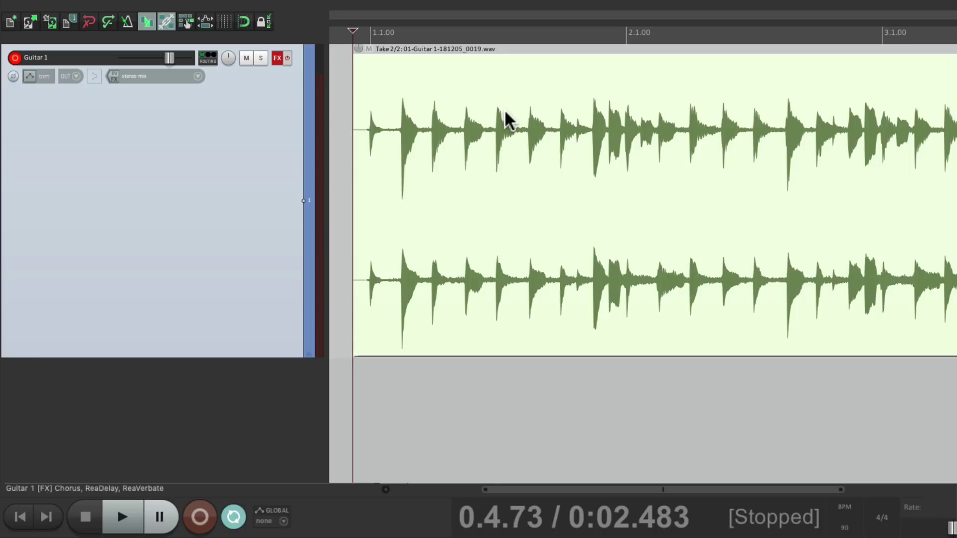
pyautogui.press('t')
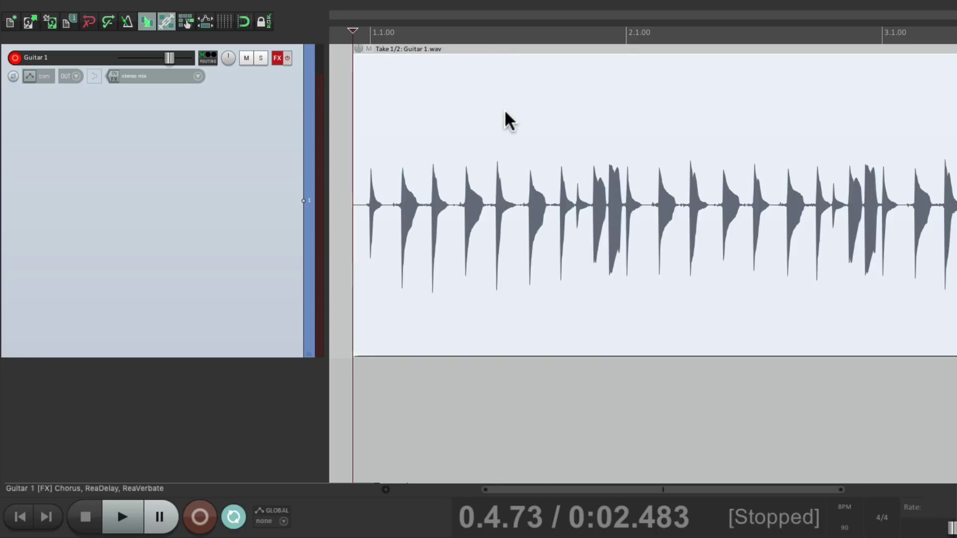
pyautogui.press('space')
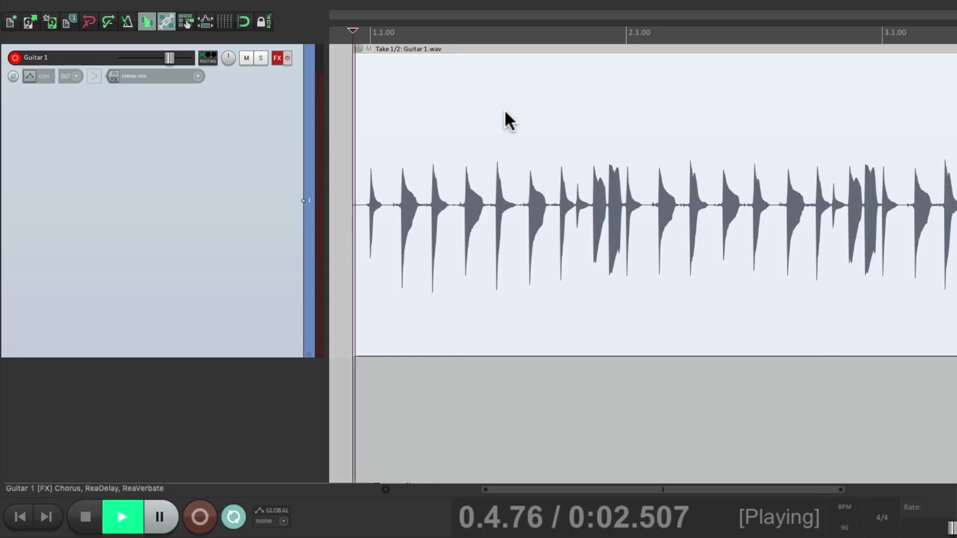
pyautogui.press('space')
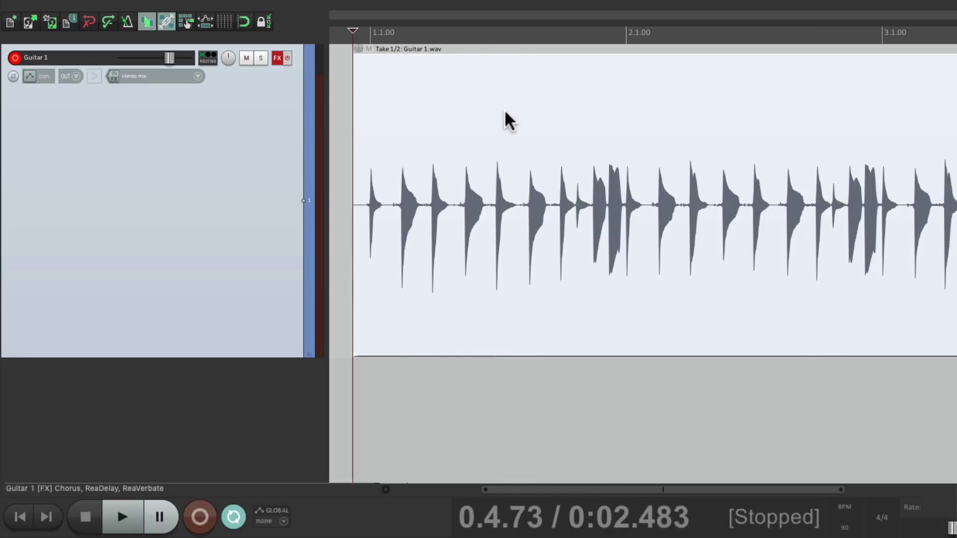
pyautogui.press('t')
pyautogui.press('space')
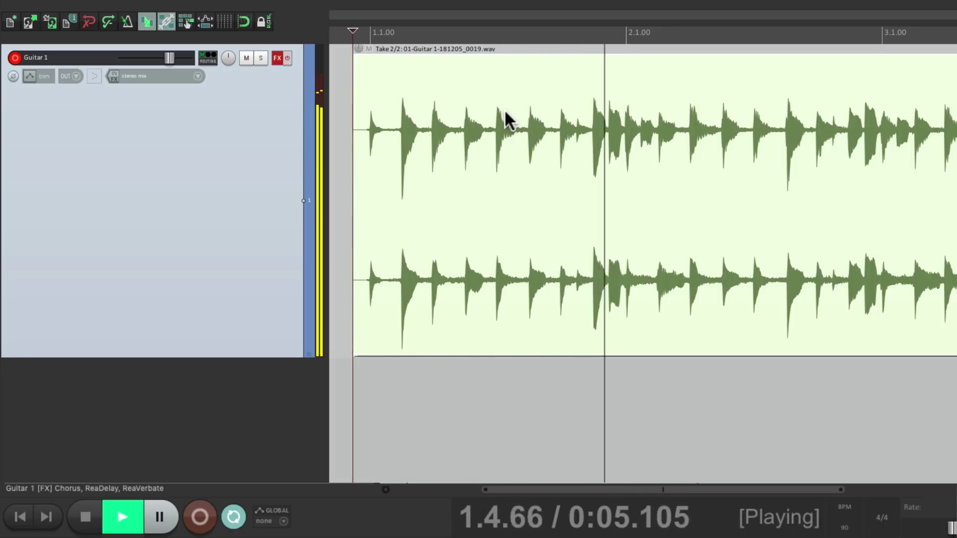
pyautogui.press('space')
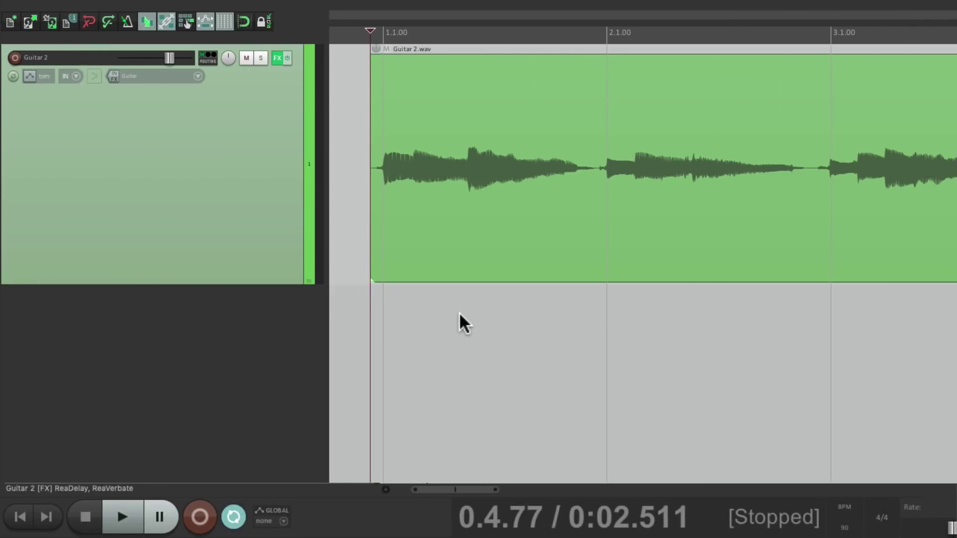
# Bypass Guitar 2's ReaDelay and ReaVerbate effects and listen to it dry.
pyautogui.click(287, 57)
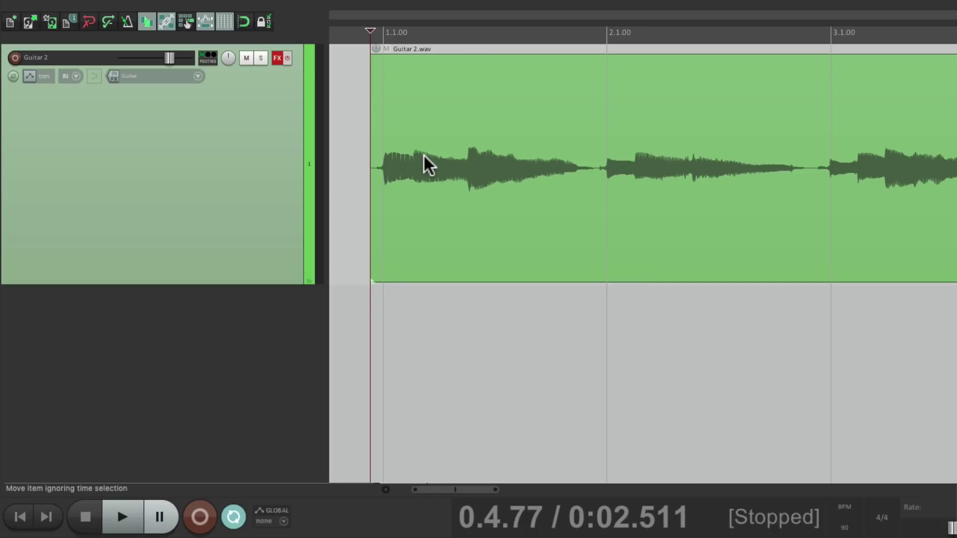
pyautogui.press('space')
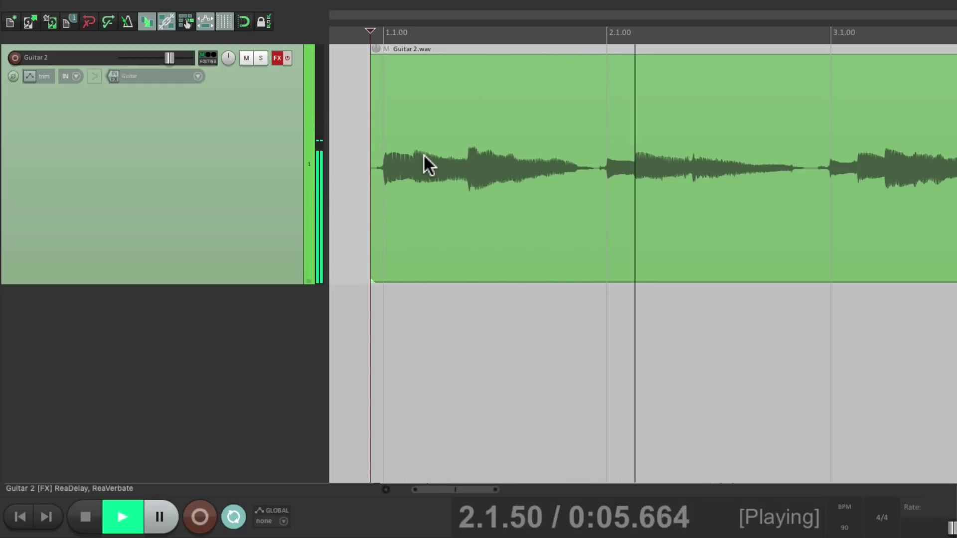
pyautogui.press('space')
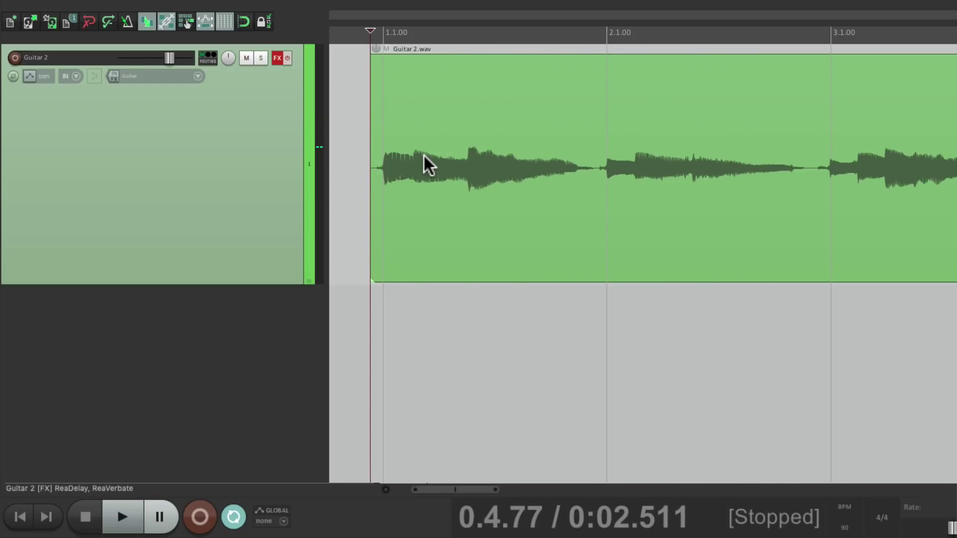
pyautogui.click(276, 59)
pyautogui.click(376, 61)
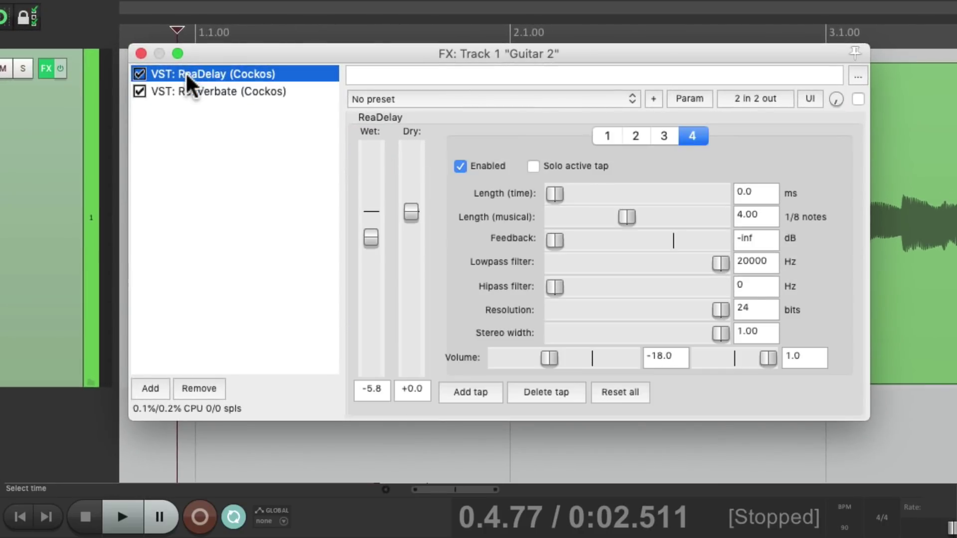
pyautogui.click(212, 92)
pyautogui.press('space')
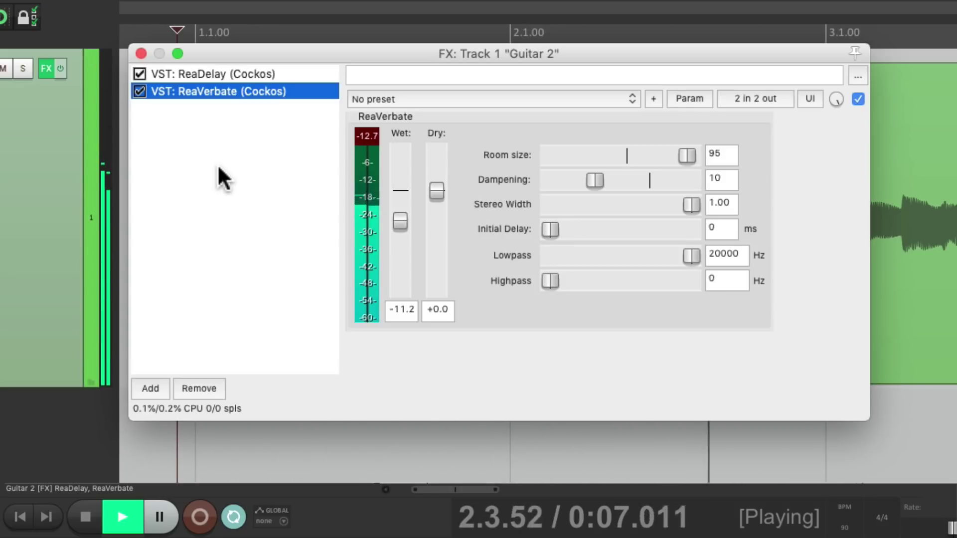
pyautogui.press('space')
pyautogui.click(141, 53)
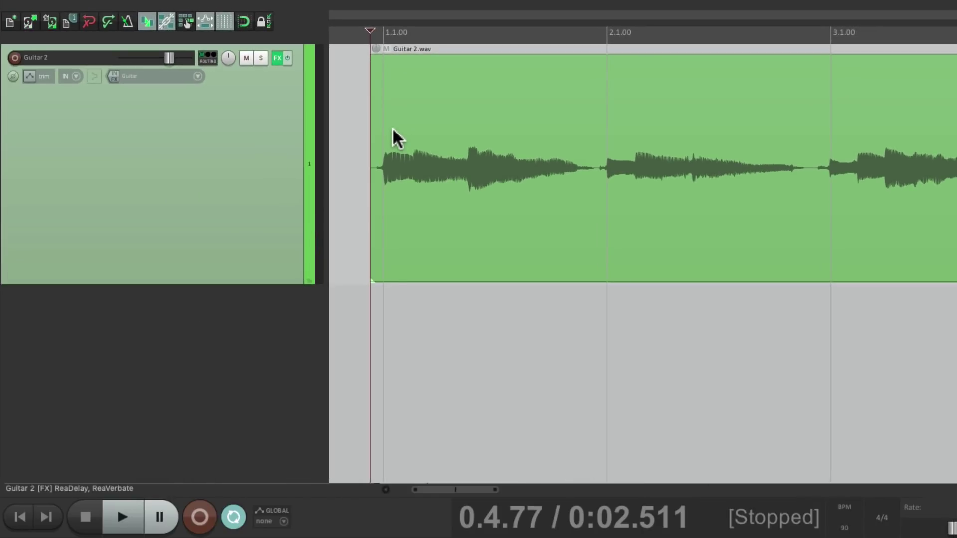
# Show Guitar 2's Volume envelope and play back its volume and pan automation.
pyautogui.click(283, 157)
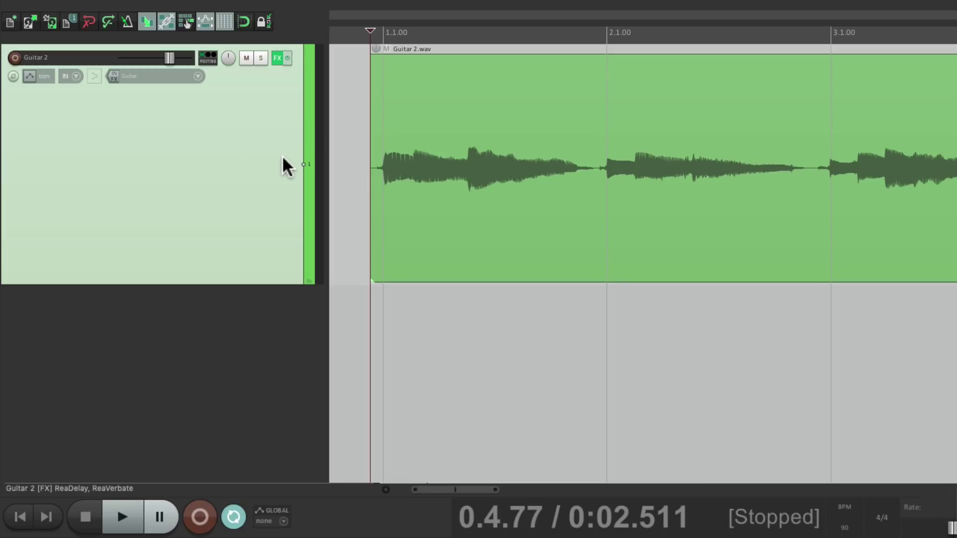
pyautogui.press('v')
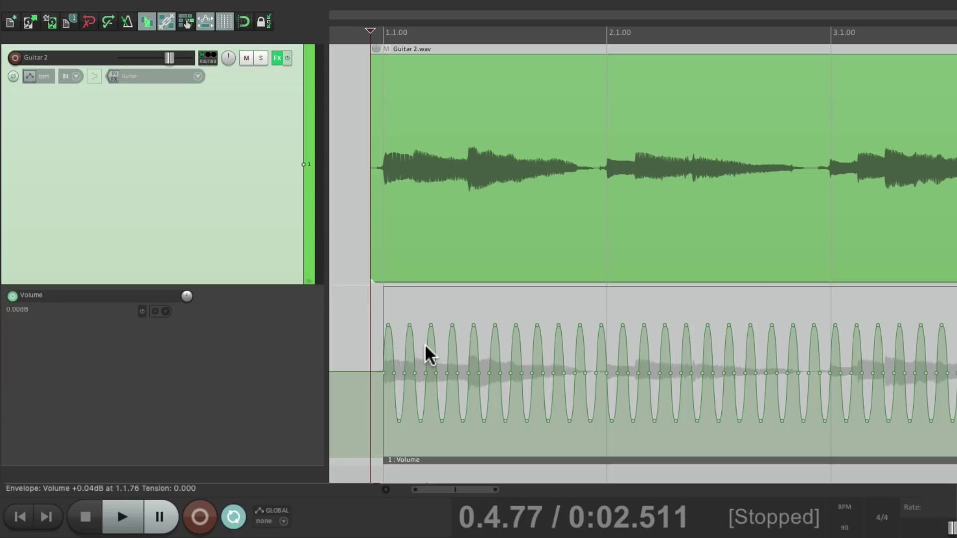
pyautogui.press('space')
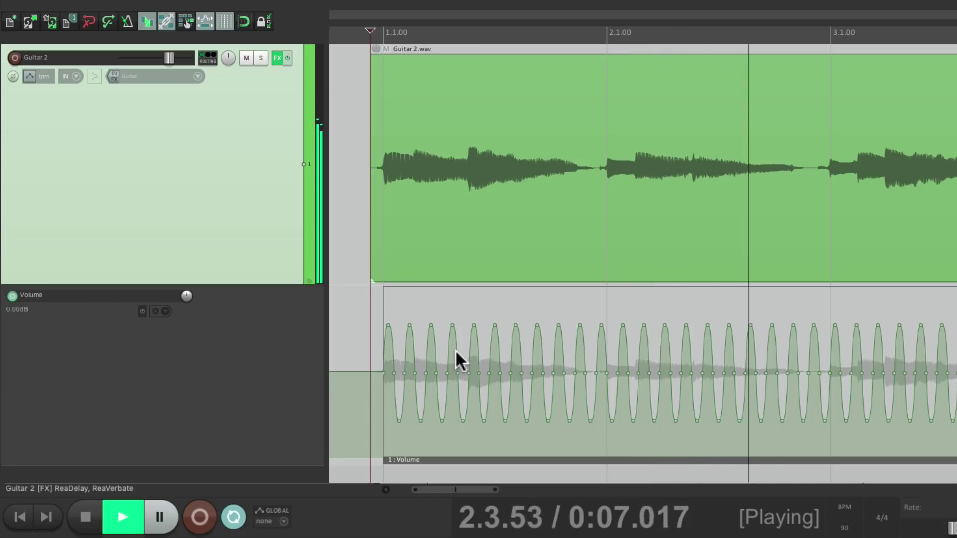
pyautogui.press('space')
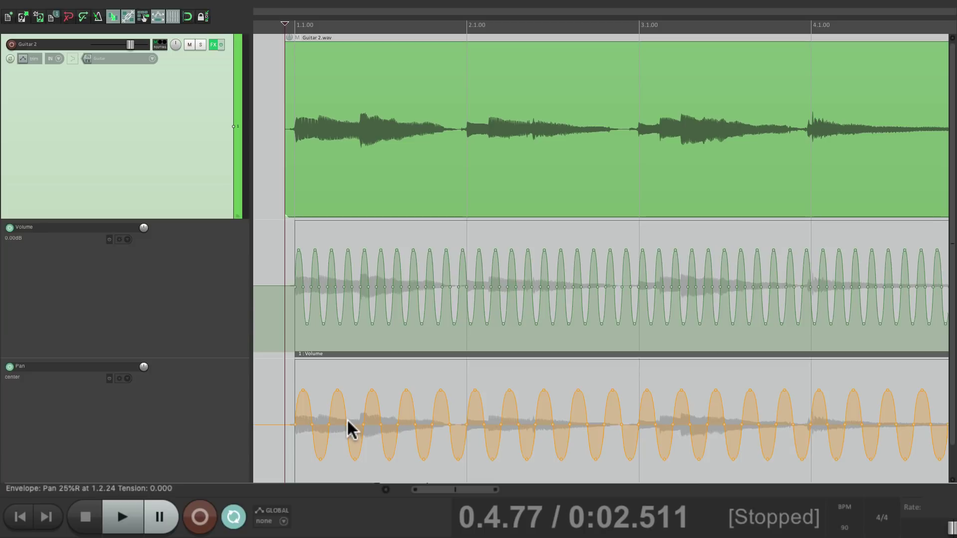
pyautogui.press('space')
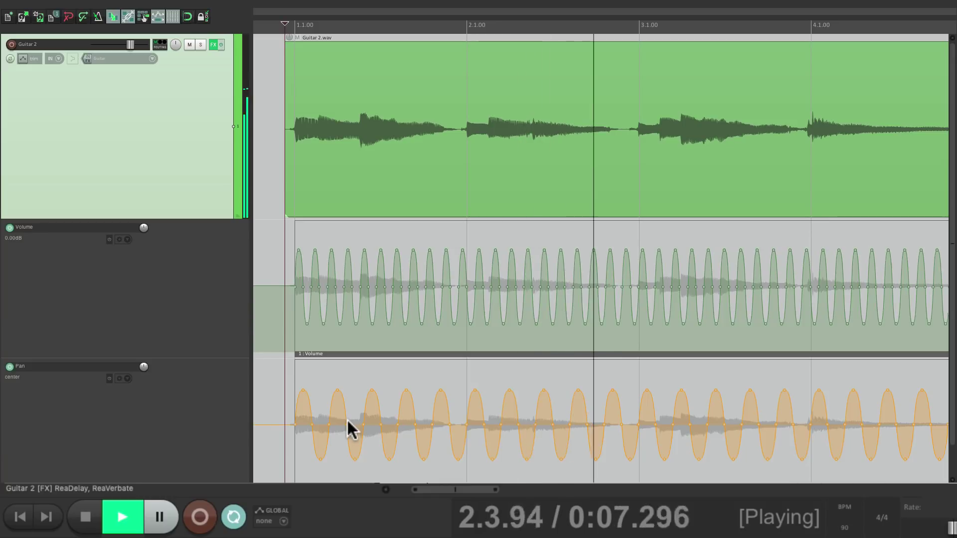
pyautogui.press('space')
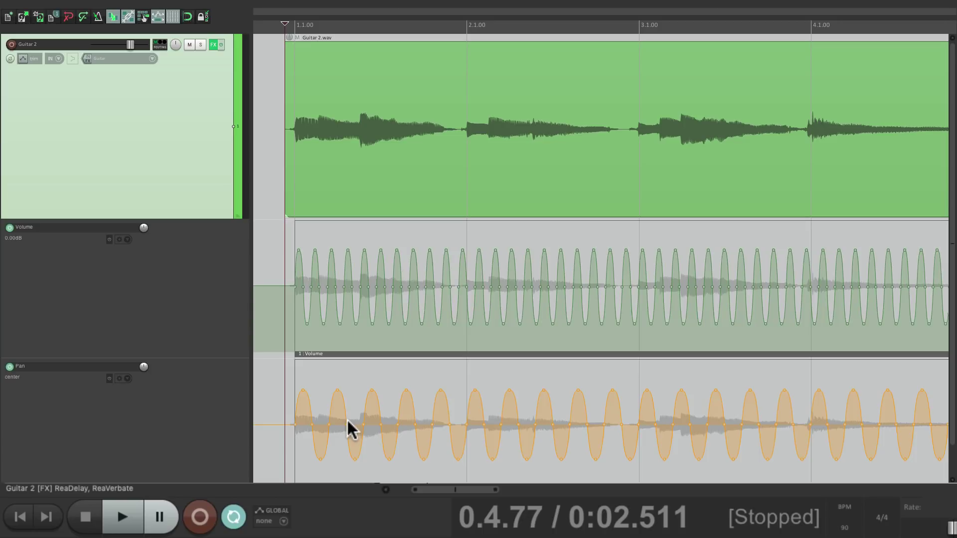
# Bypass Guitar 2's Pan and Volume envelopes and audition it without automation.
pyautogui.click(110, 378)
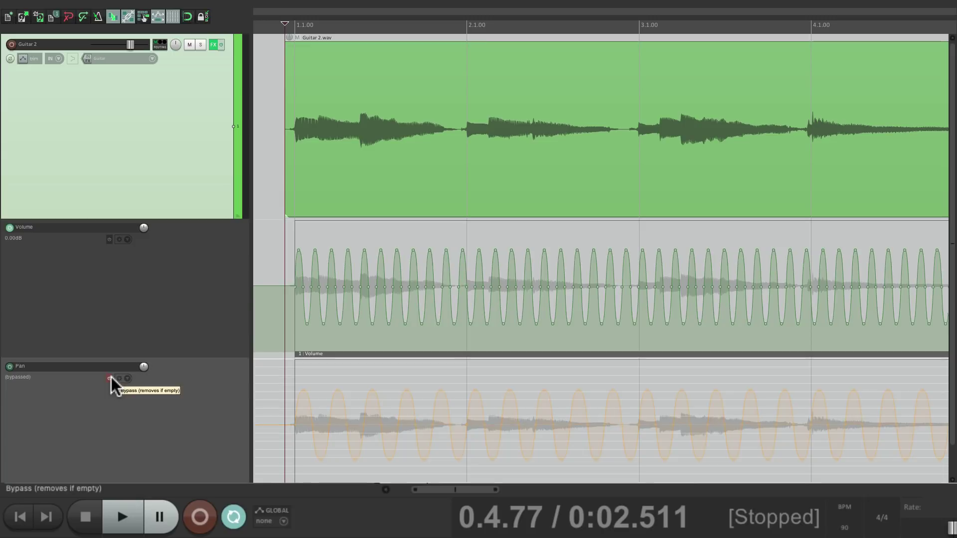
pyautogui.click(110, 240)
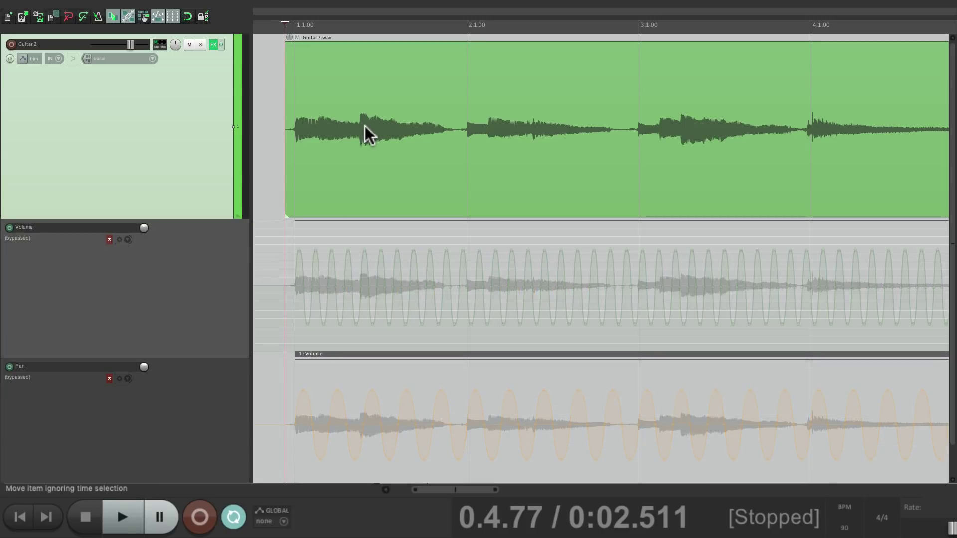
pyautogui.press('space')
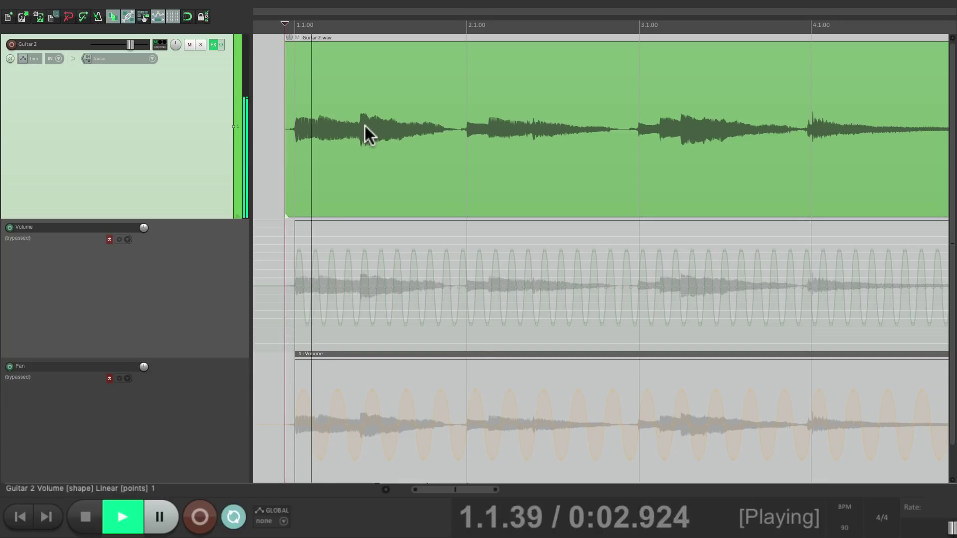
pyautogui.press('space')
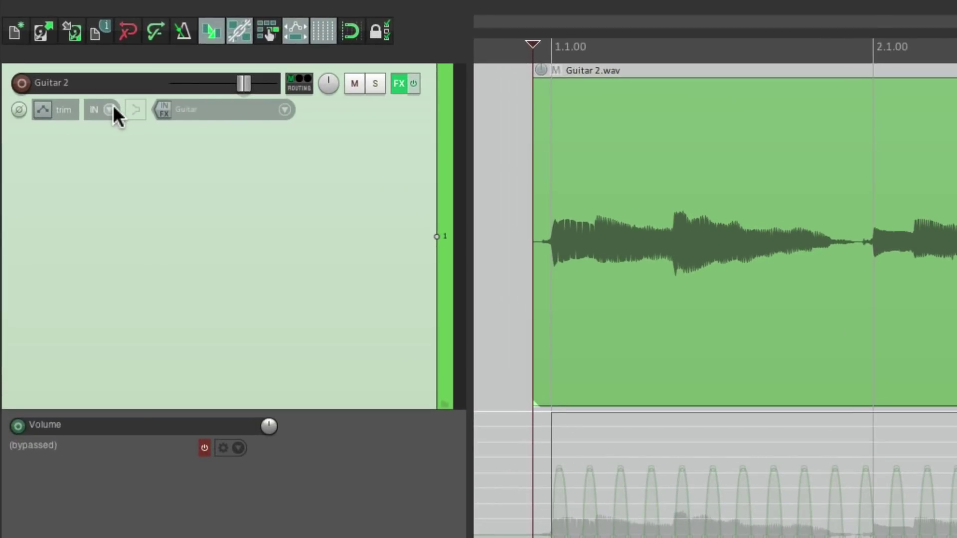
# Set Guitar 2 to Record: output (stereo) with Monitor track media when recording enabled.
pyautogui.click(110, 109)
pyautogui.moveTo(116, 163)
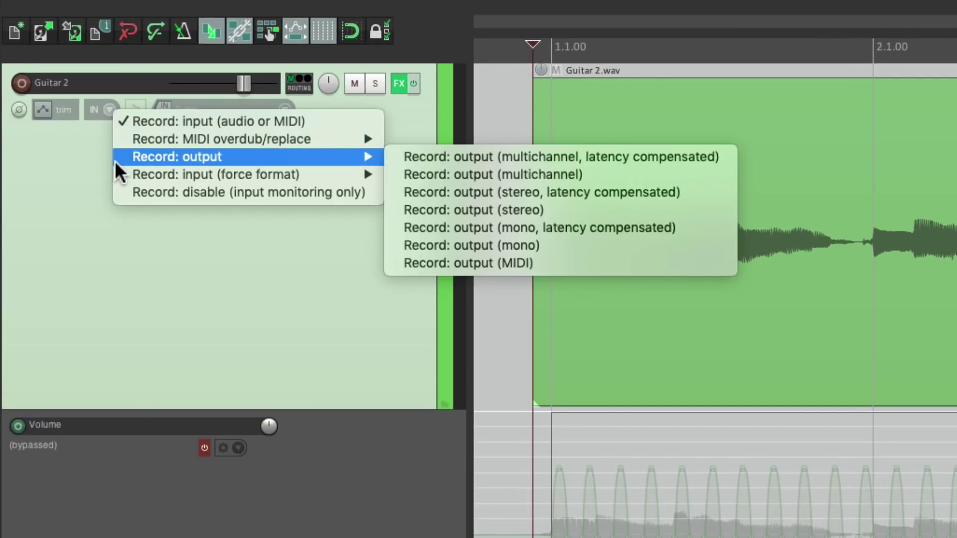
pyautogui.click(444, 208)
pyautogui.click(130, 109)
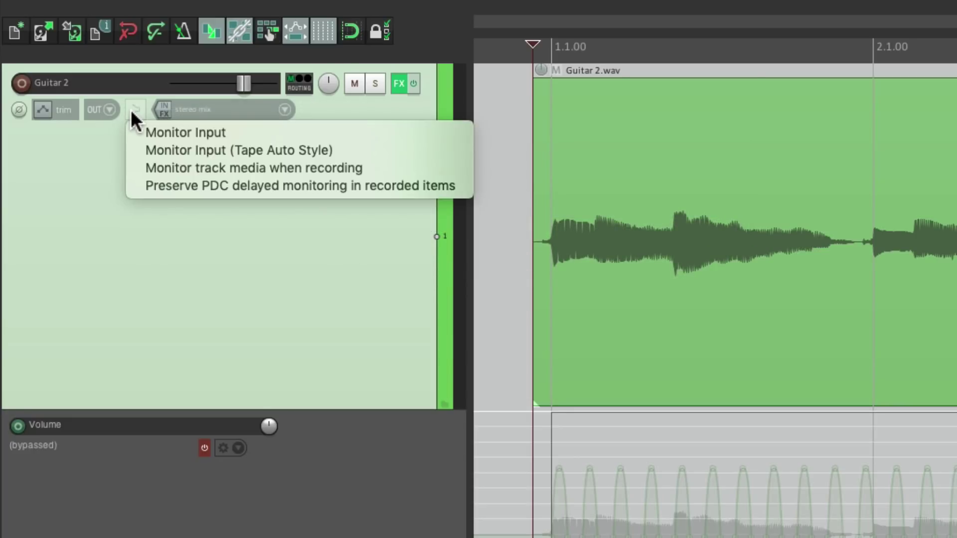
pyautogui.click(138, 169)
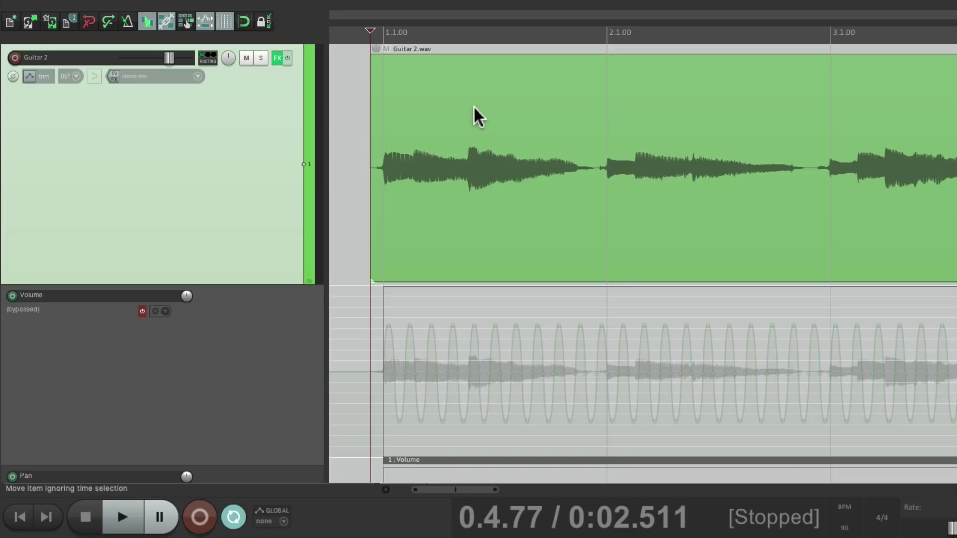
# Arm Guitar 2 and print its output as take 01-Guitar 2-181205_0023.wav.
pyautogui.click(15, 57)
pyautogui.hotkey('ctrl', 'r')
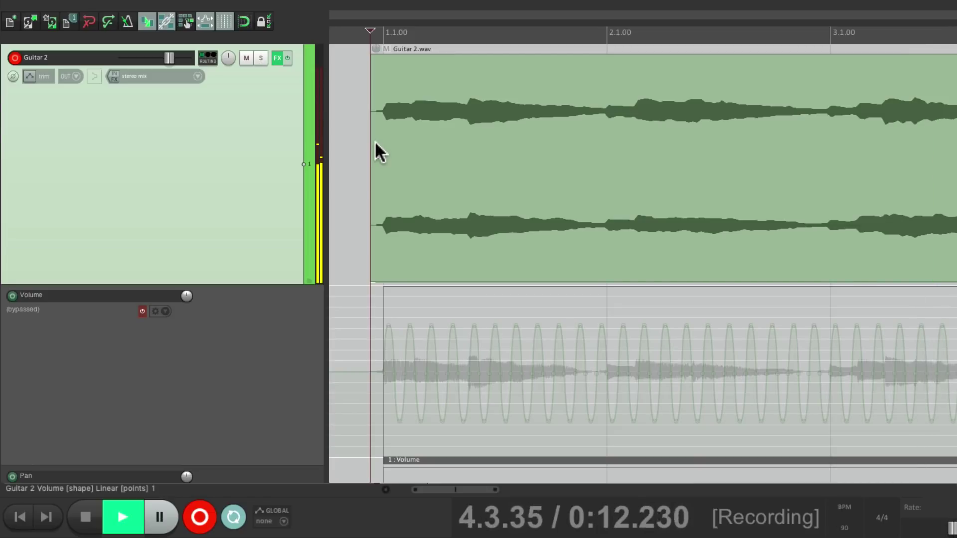
pyautogui.press('space')
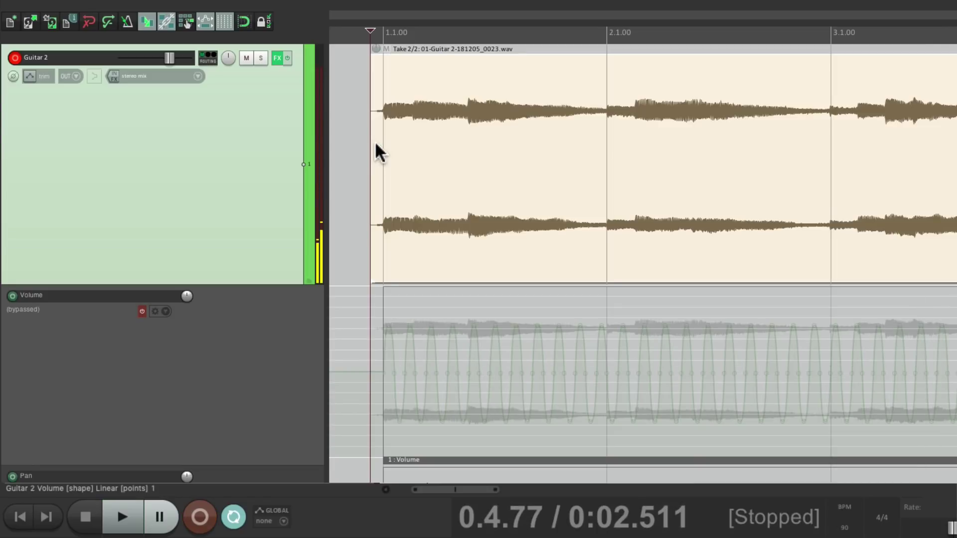
# Re-enable the Volume envelope, print take 01-Guitar 2-181205_0023-01.wav, then show Guitar 2.wav again.
pyautogui.press('t')
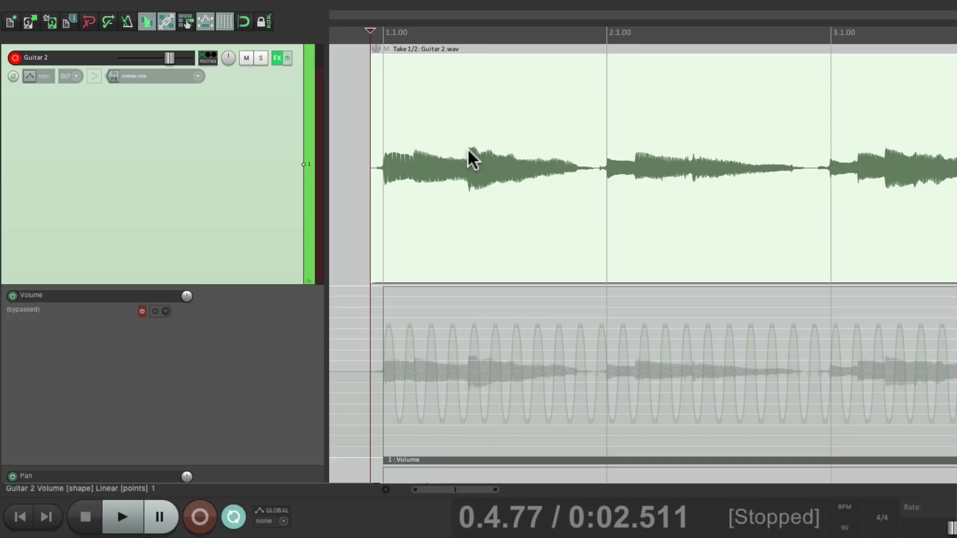
pyautogui.click(142, 311)
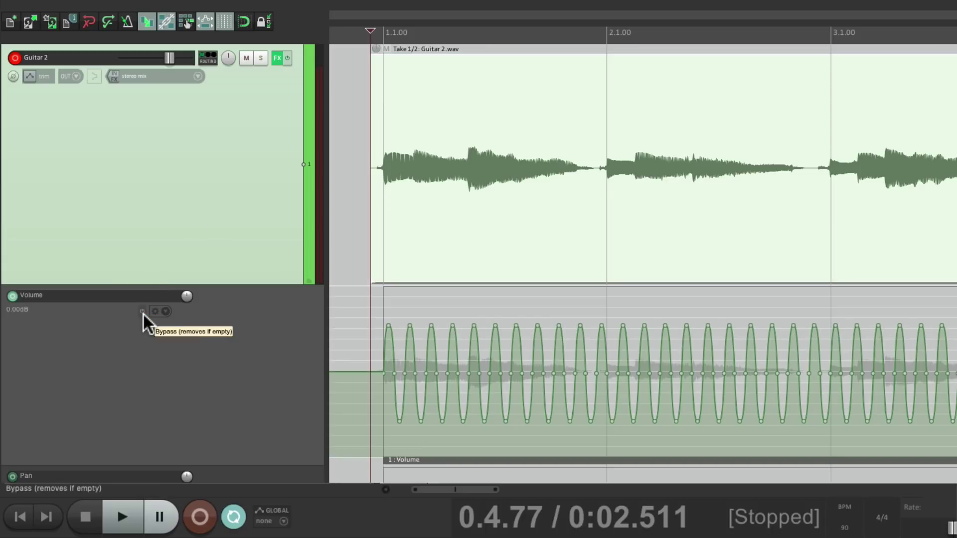
pyautogui.click(429, 322)
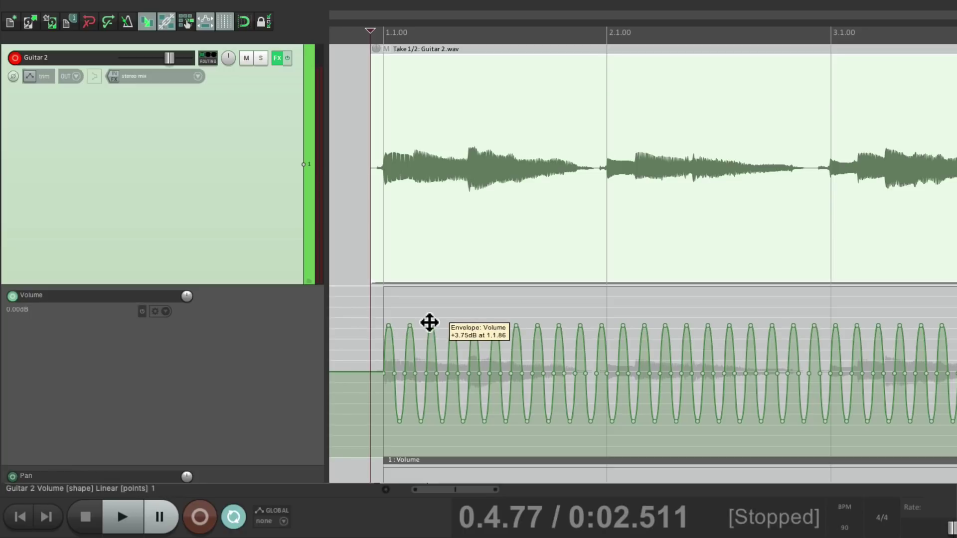
pyautogui.hotkey('ctrl', 'r')
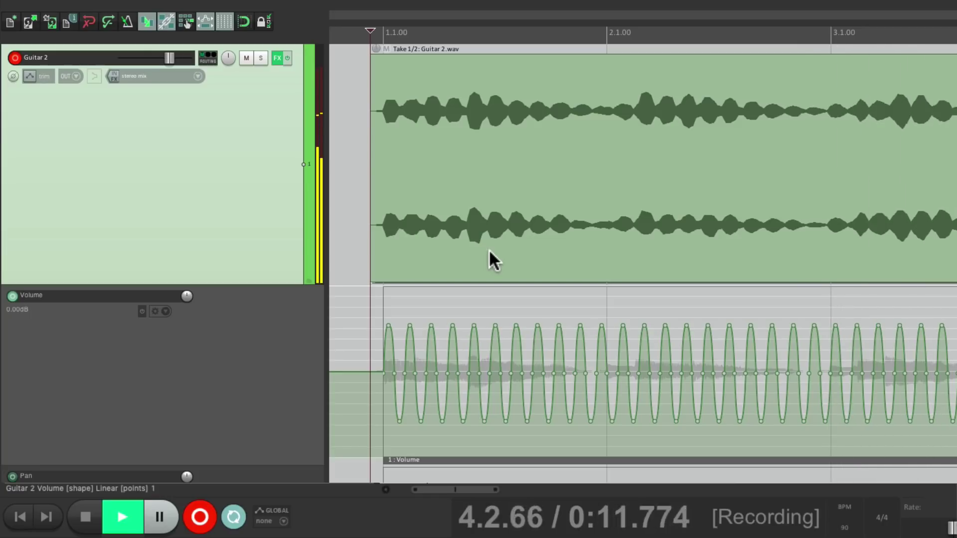
pyautogui.press('space')
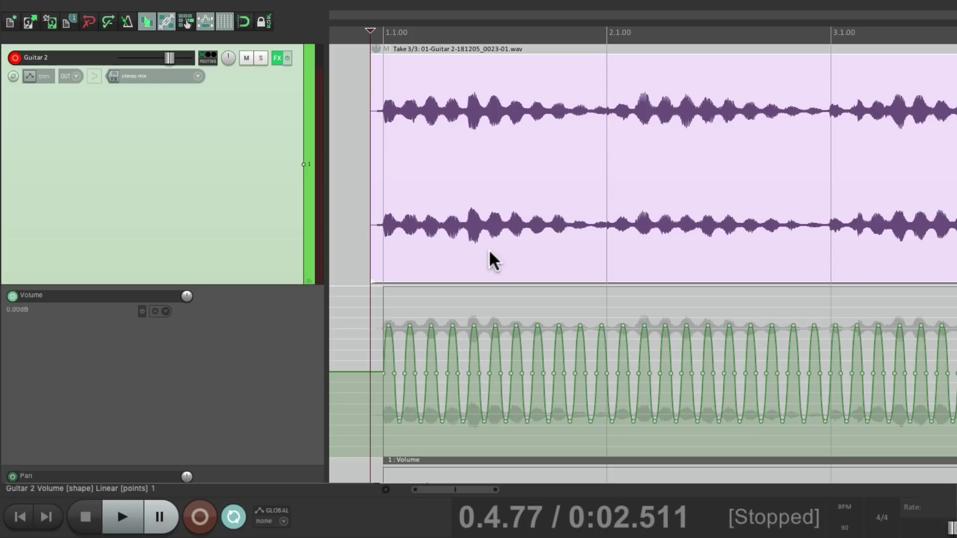
pyautogui.press('t')
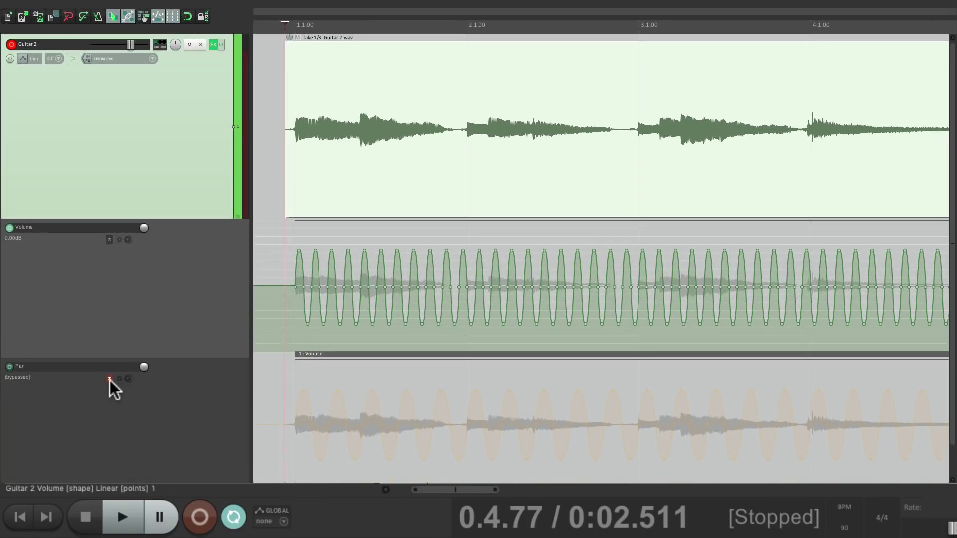
# Re-enable the Pan envelope and print Guitar 2's output as take 4, 01-Guitar 2-181205_0024.wav.
pyautogui.click(109, 380)
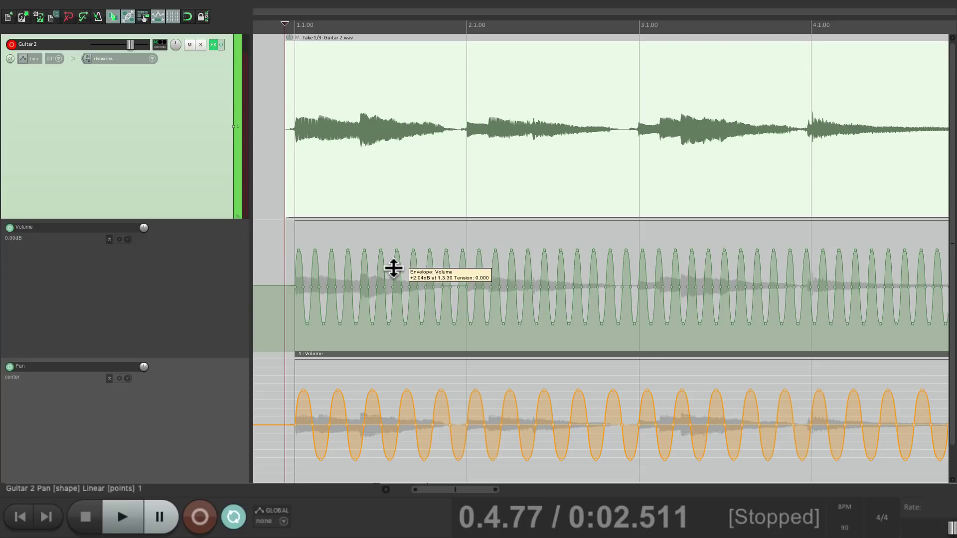
pyautogui.hotkey('ctrl', 'r')
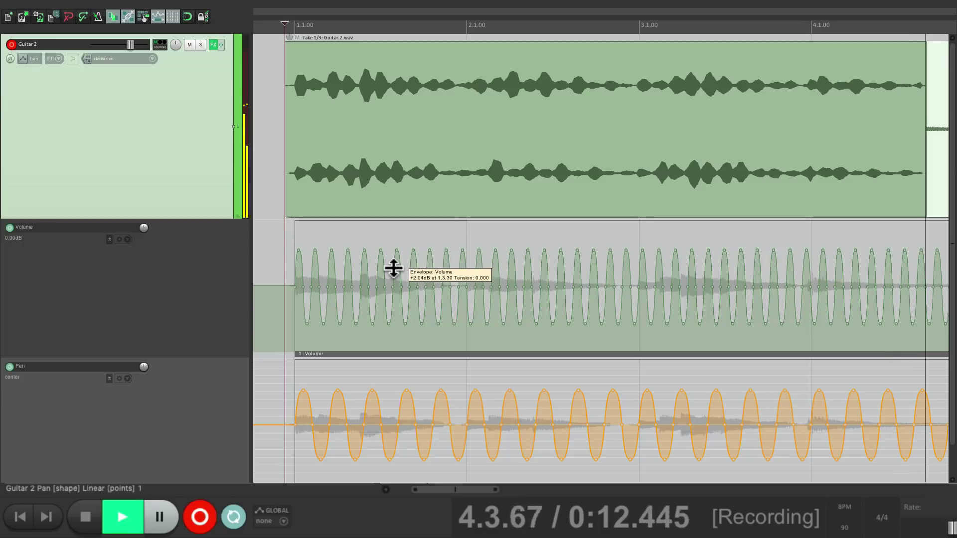
pyautogui.press('space')
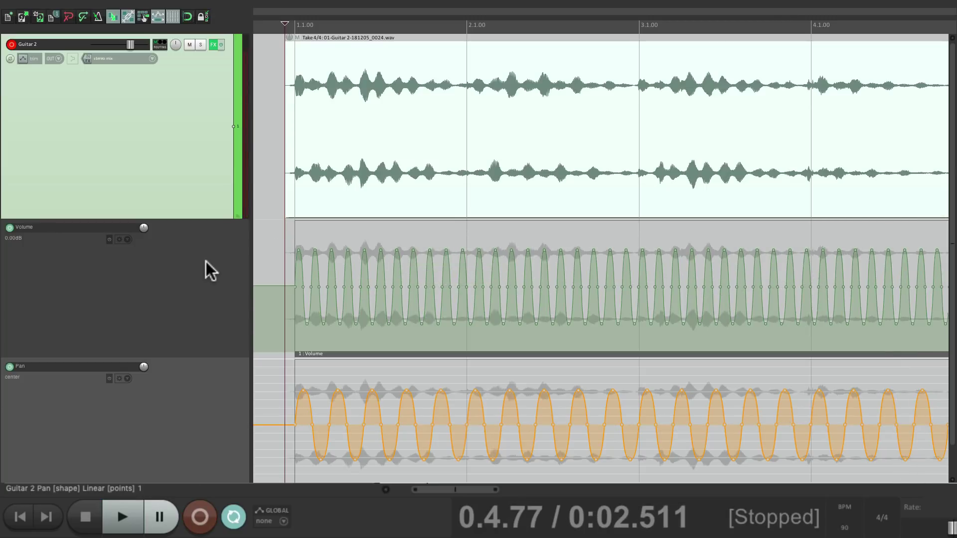
# Bypass Guitar 2's Volume and Pan envelopes and its track effects.
pyautogui.click(109, 239)
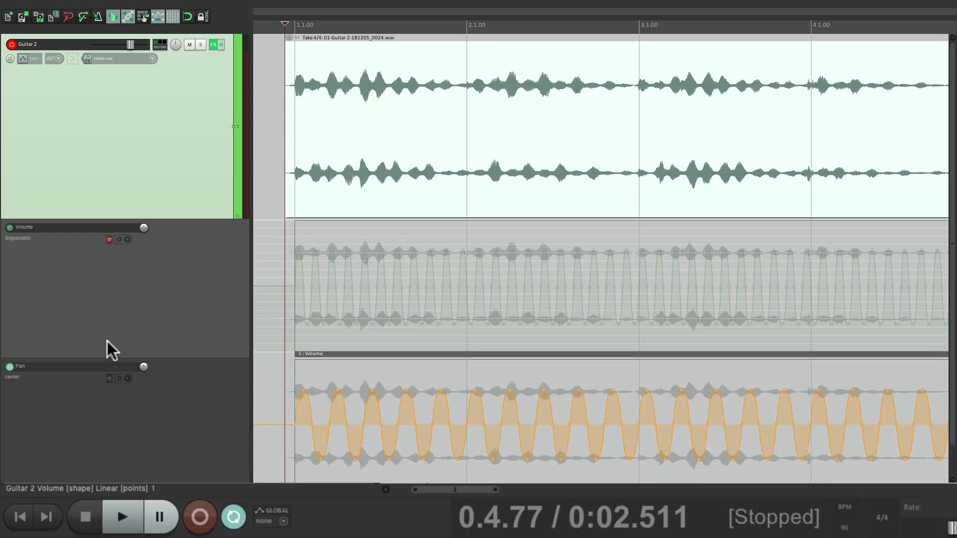
pyautogui.click(110, 377)
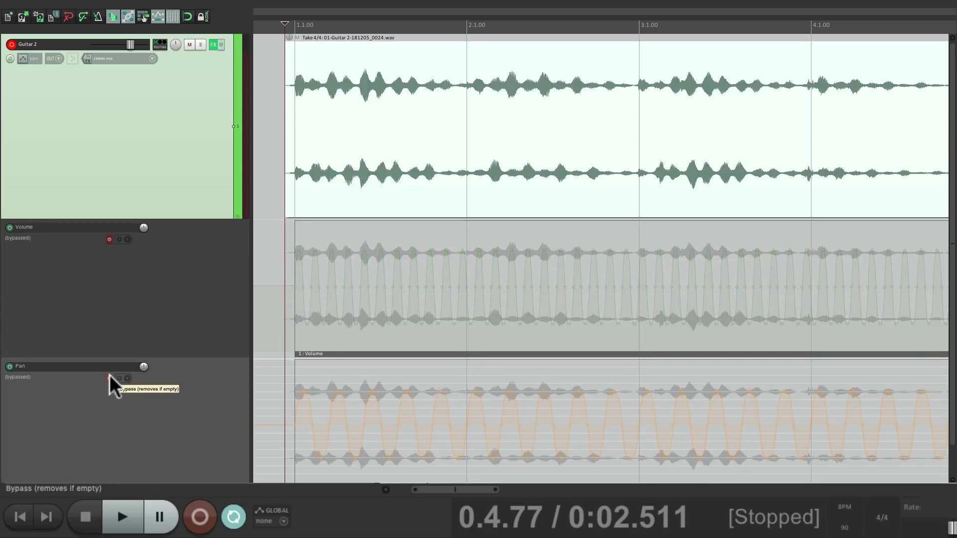
pyautogui.click(222, 45)
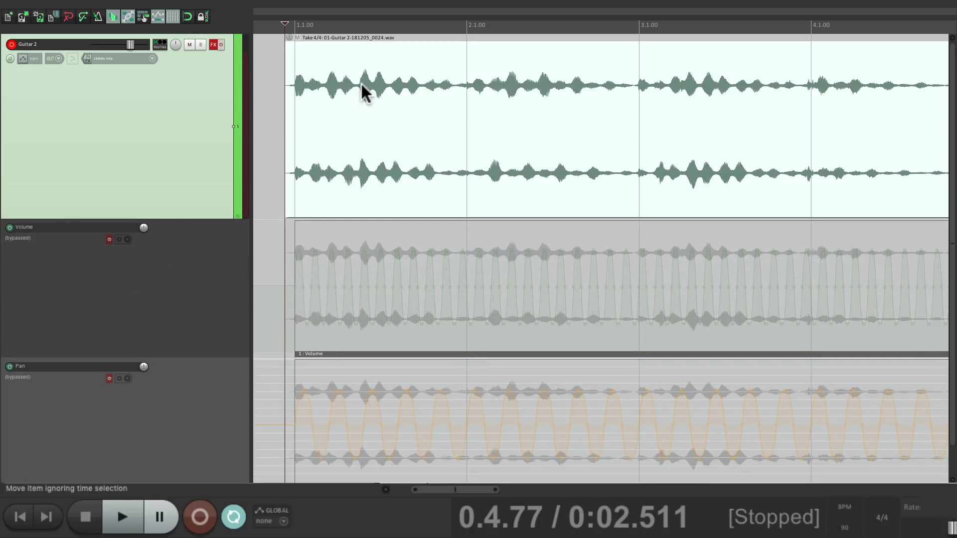
# Audition each of Guitar 2's four takes, ending on the printed take 4.
pyautogui.press('t')
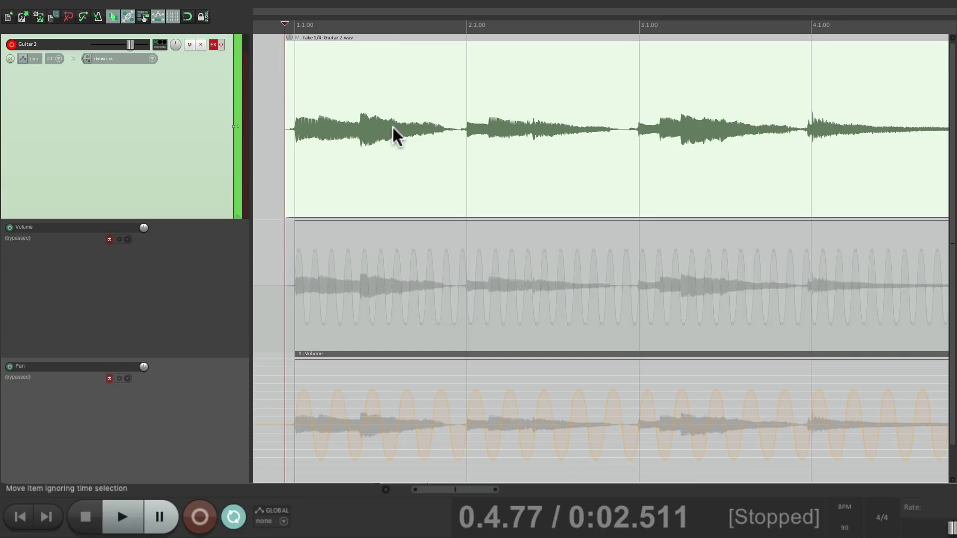
pyautogui.press('space')
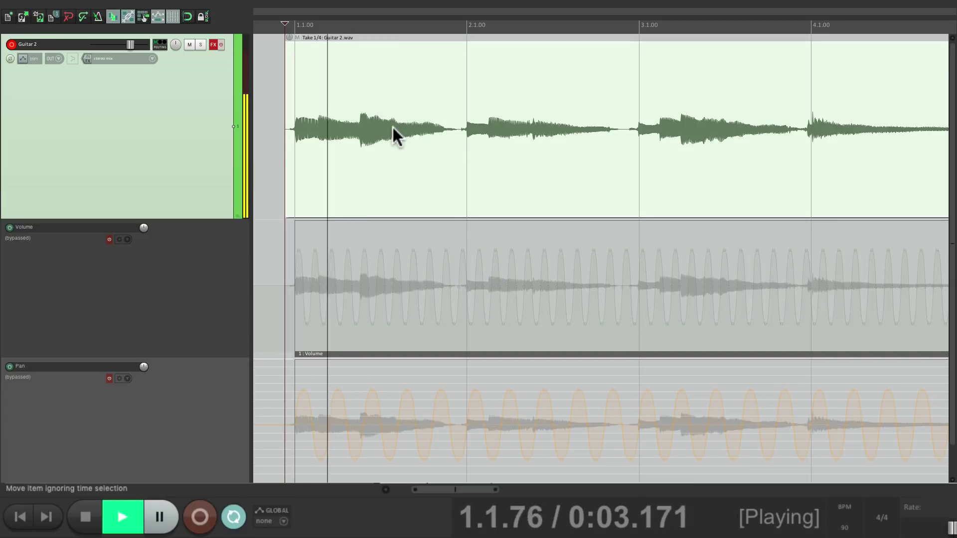
pyautogui.press('space')
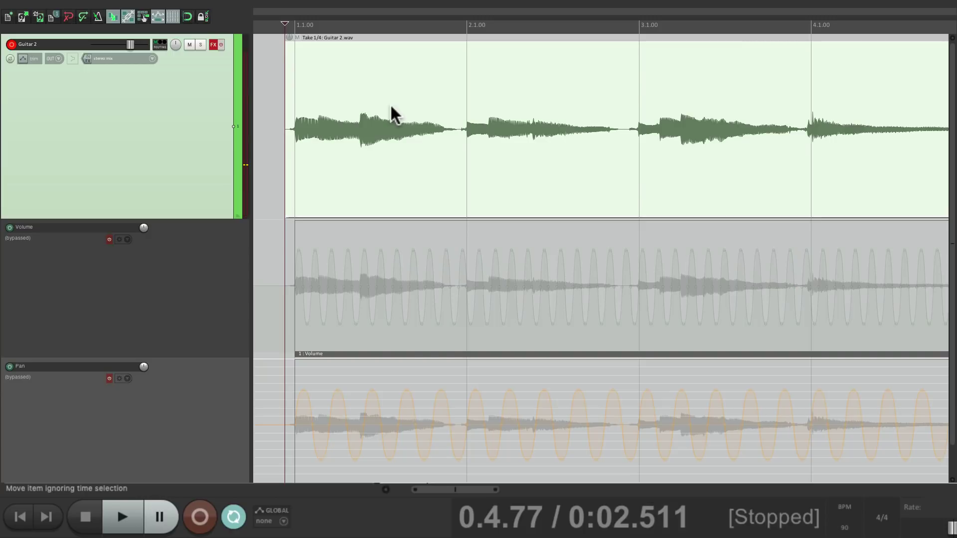
pyautogui.press('t')
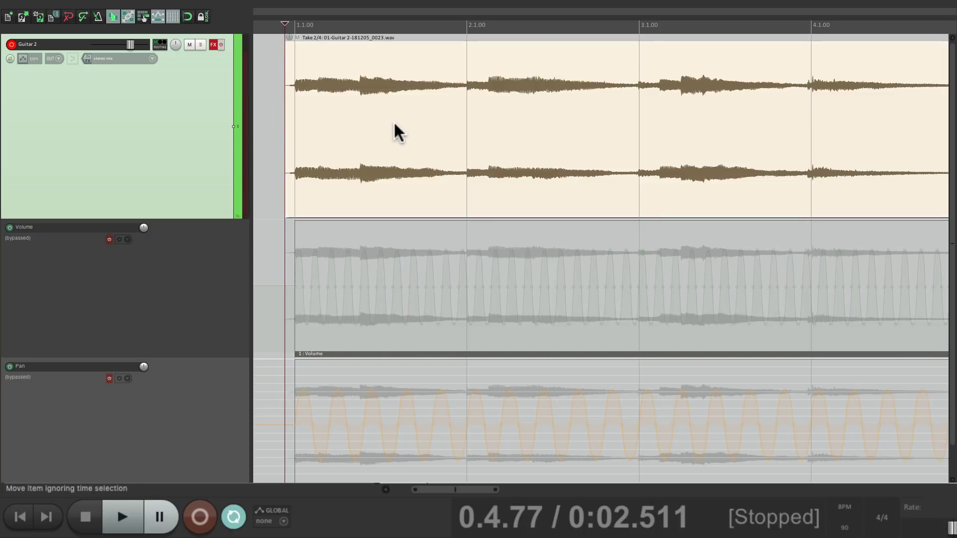
pyautogui.press('space')
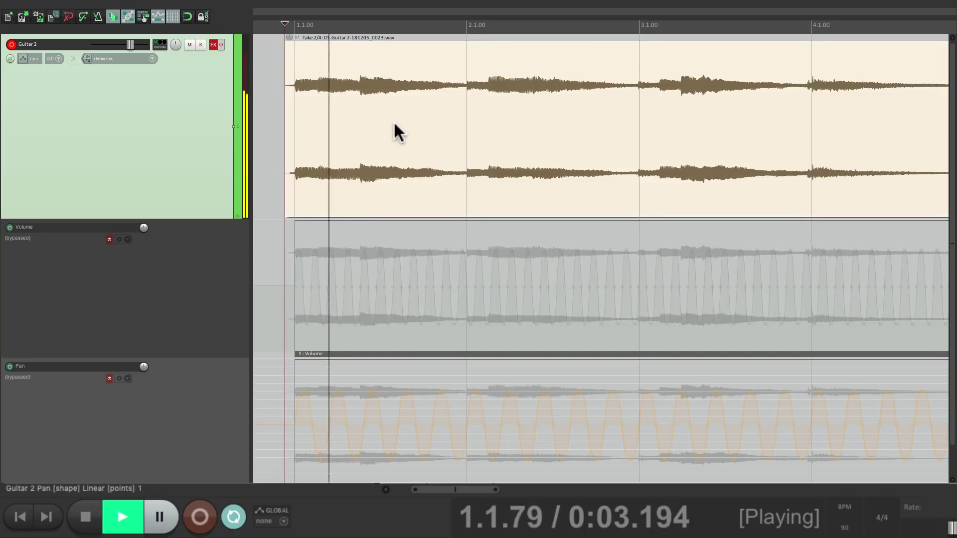
pyautogui.press('space')
pyautogui.press('t')
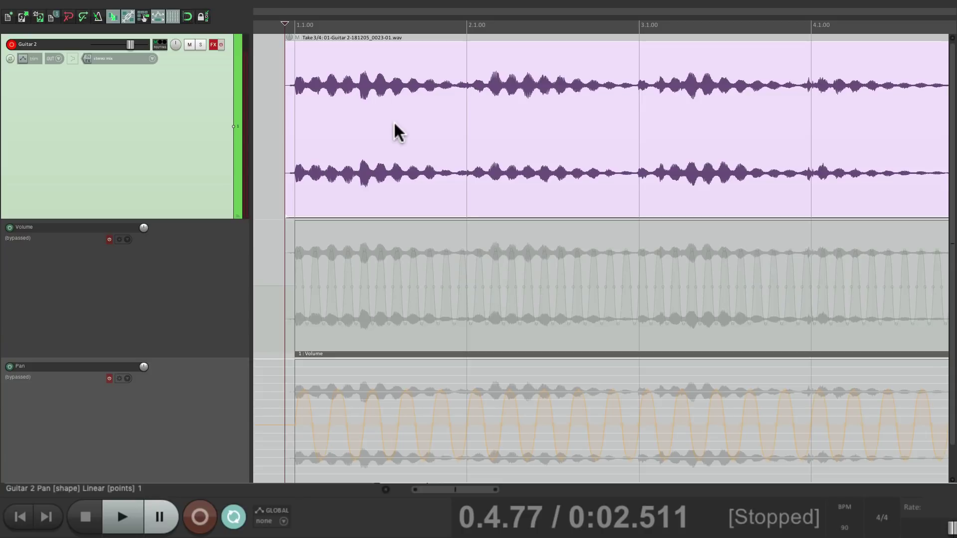
pyautogui.press('space')
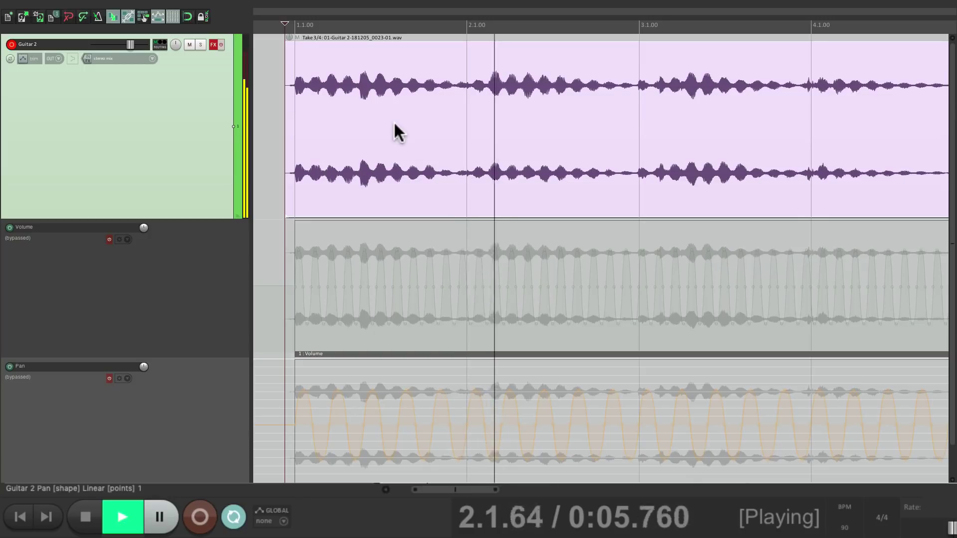
pyautogui.press('space')
pyautogui.press('t')
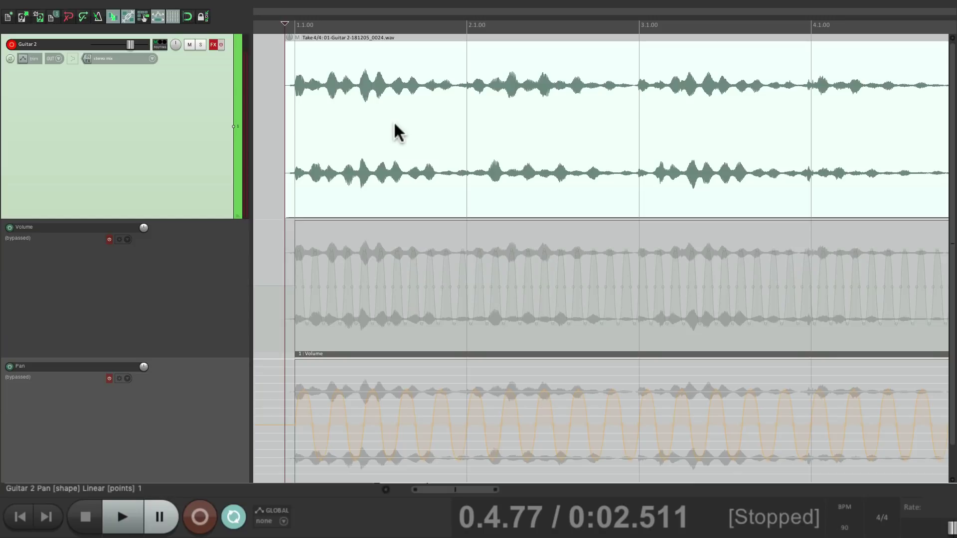
pyautogui.press('space')
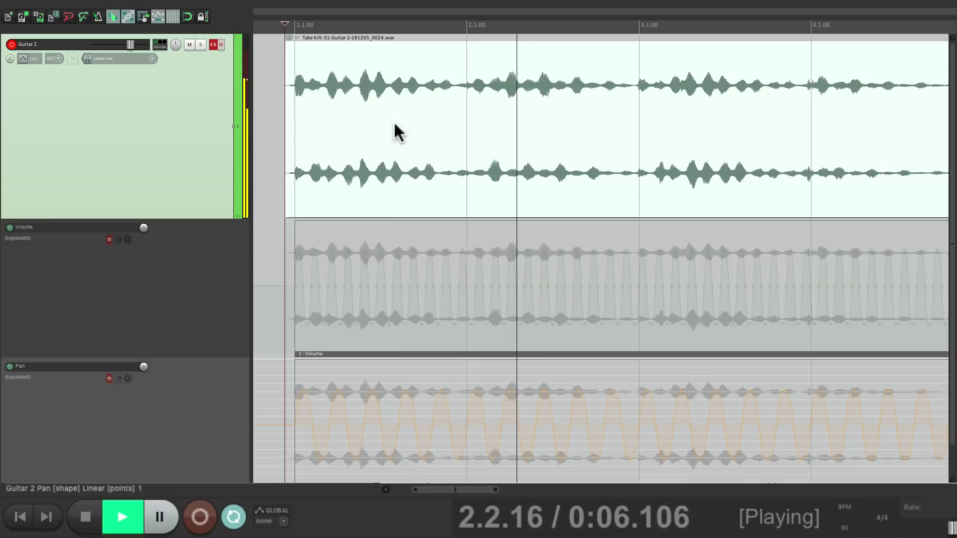
# Stop playback and listen through the Piano track's MIDI item.
pyautogui.press('space')
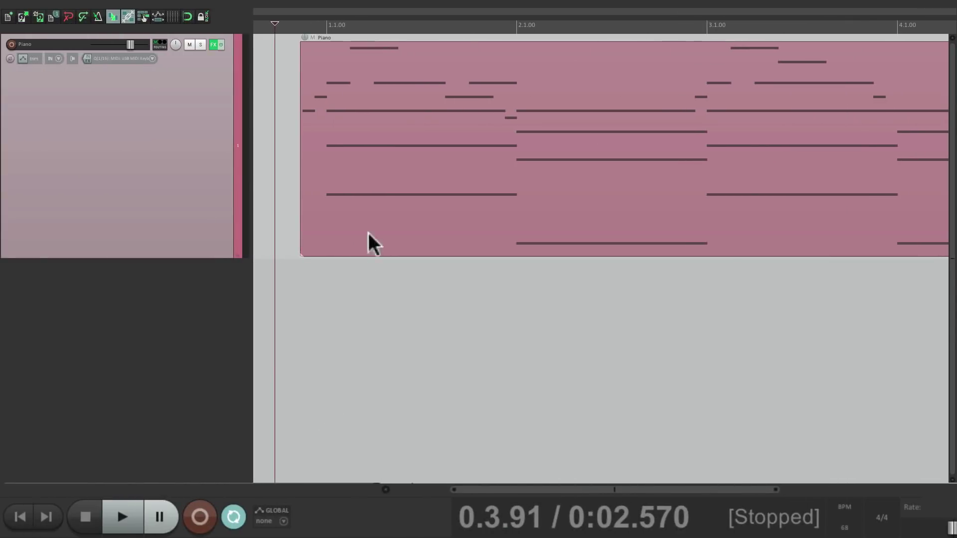
pyautogui.press('space')
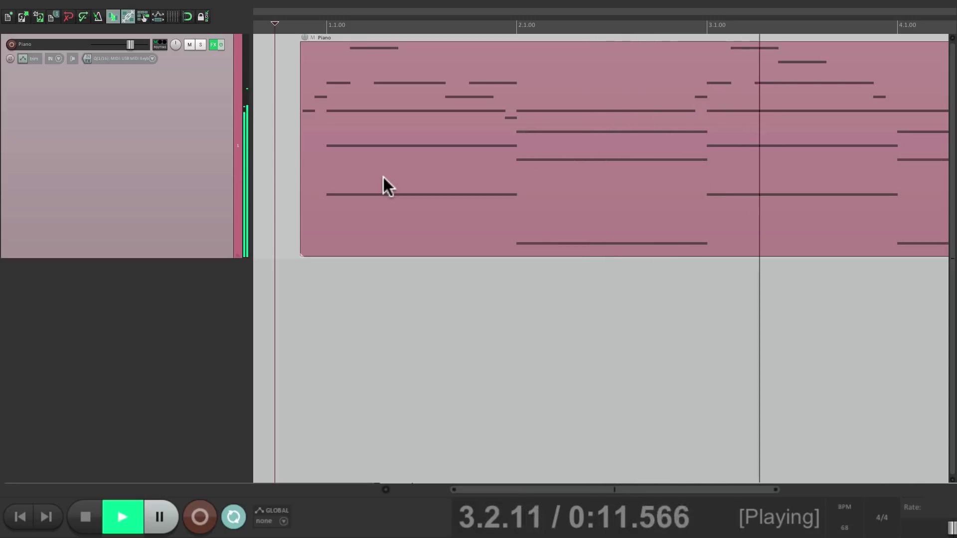
pyautogui.press('space')
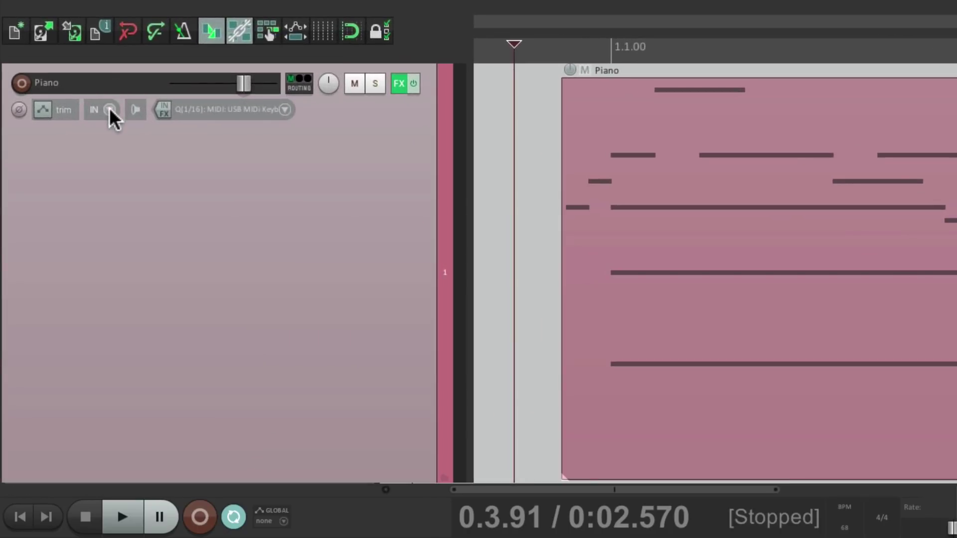
# Set the Piano track's record mode to Record: output (stereo).
pyautogui.click(59, 58)
pyautogui.moveTo(128, 155)
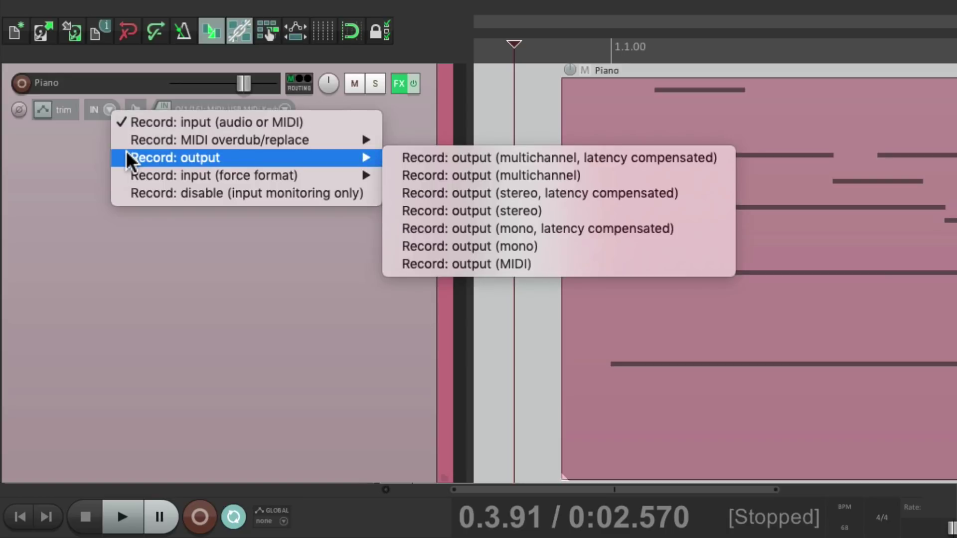
pyautogui.click(579, 211)
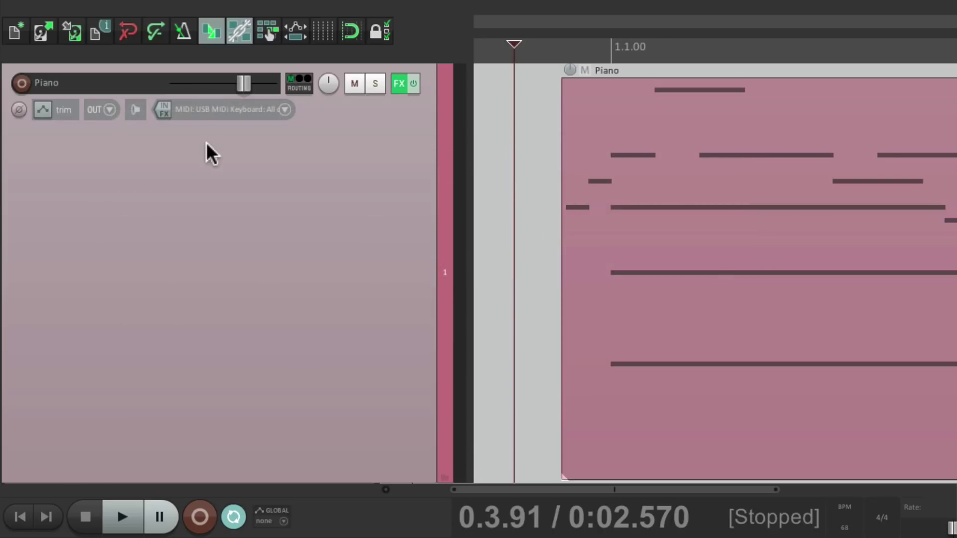
# Turn off Piano input monitoring and monitor track media while recording instead.
pyautogui.rightClick(139, 107)
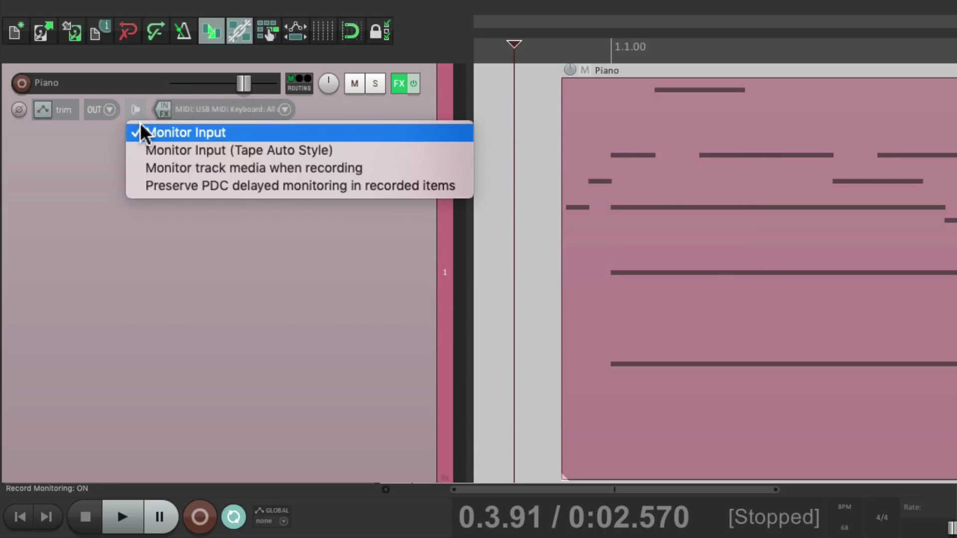
pyautogui.click(140, 123)
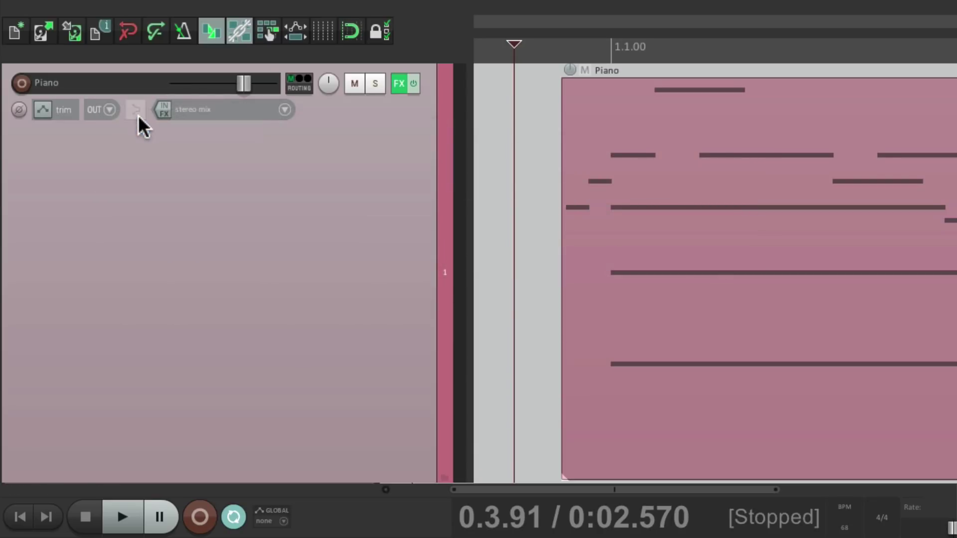
pyautogui.rightClick(138, 113)
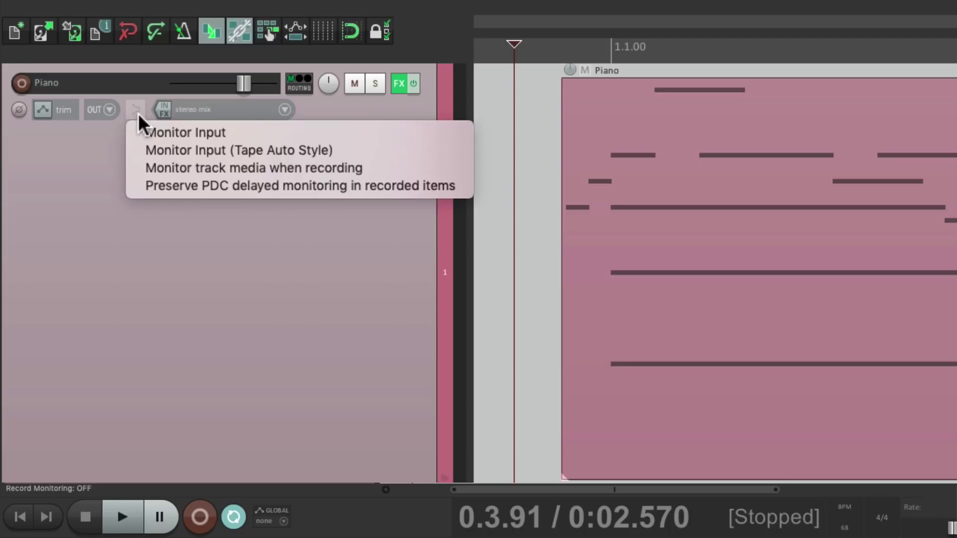
pyautogui.click(136, 168)
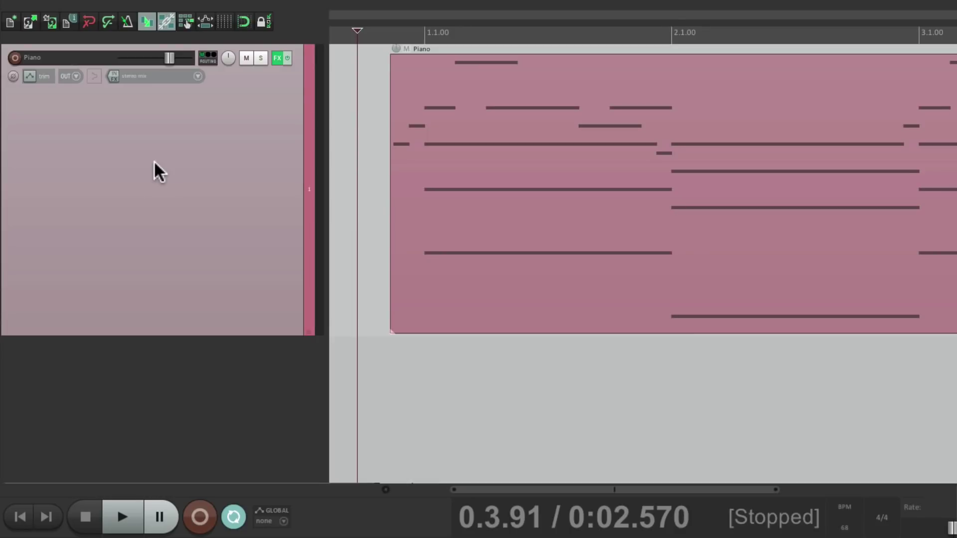
# Arm the Piano track and record its output as 01-Piano-181205_0027.wav.
pyautogui.click(15, 57)
pyautogui.hotkey('ctrl', 'r')
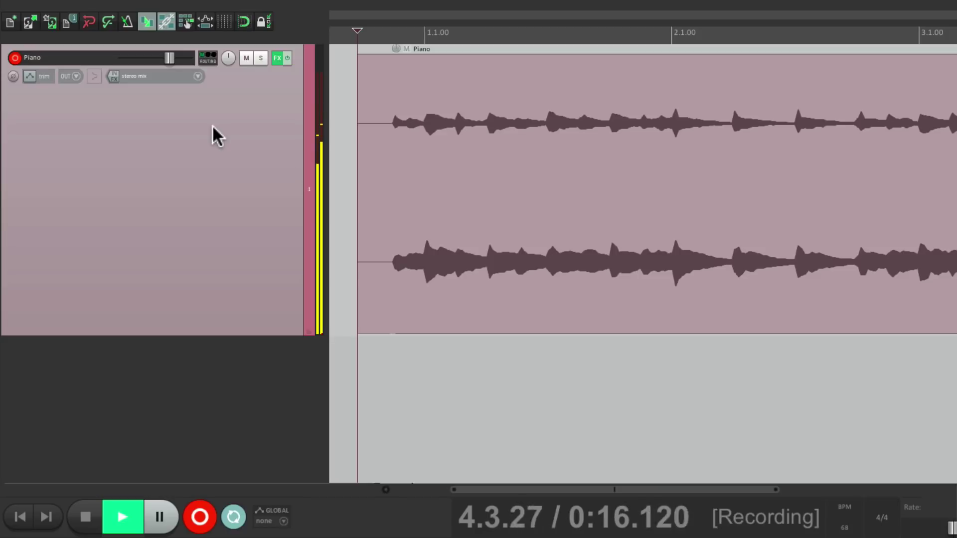
pyautogui.press('space')
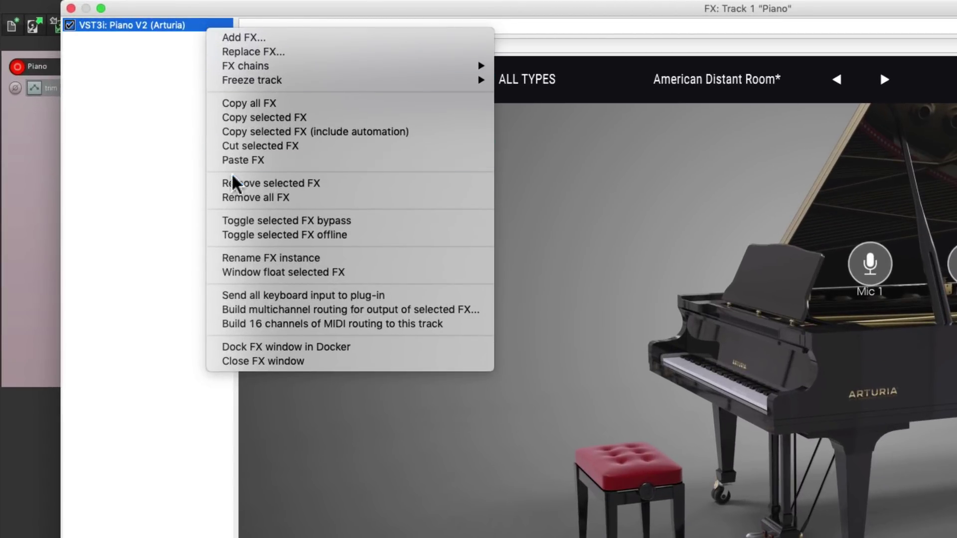
# Take Piano V2 offline, bypass the Piano effects, and listen to the printed take.
pyautogui.click(228, 232)
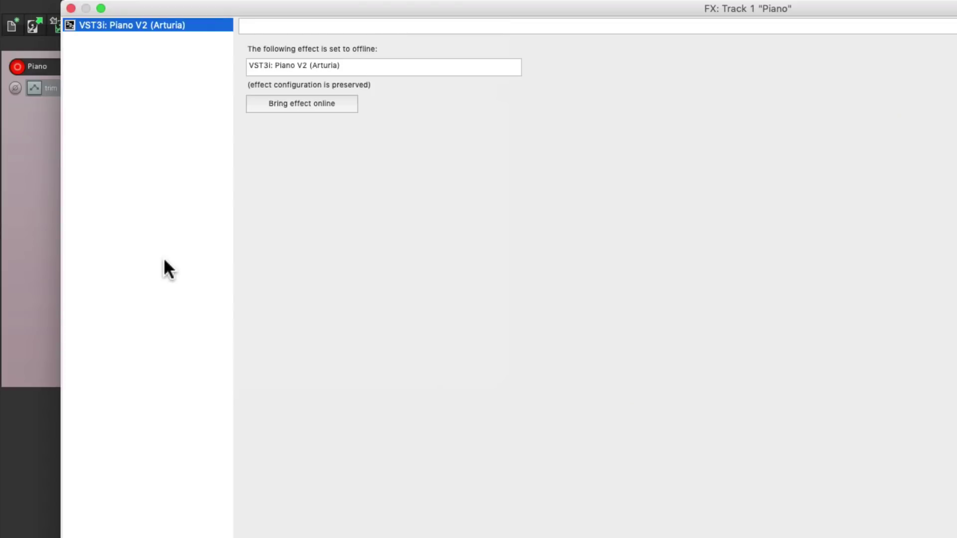
pyautogui.click(71, 9)
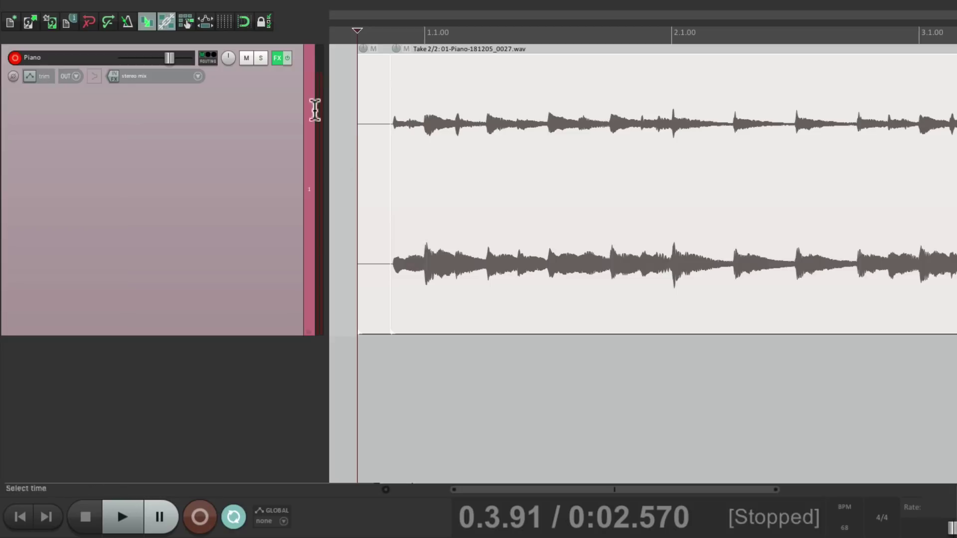
pyautogui.click(288, 58)
pyautogui.press('space')
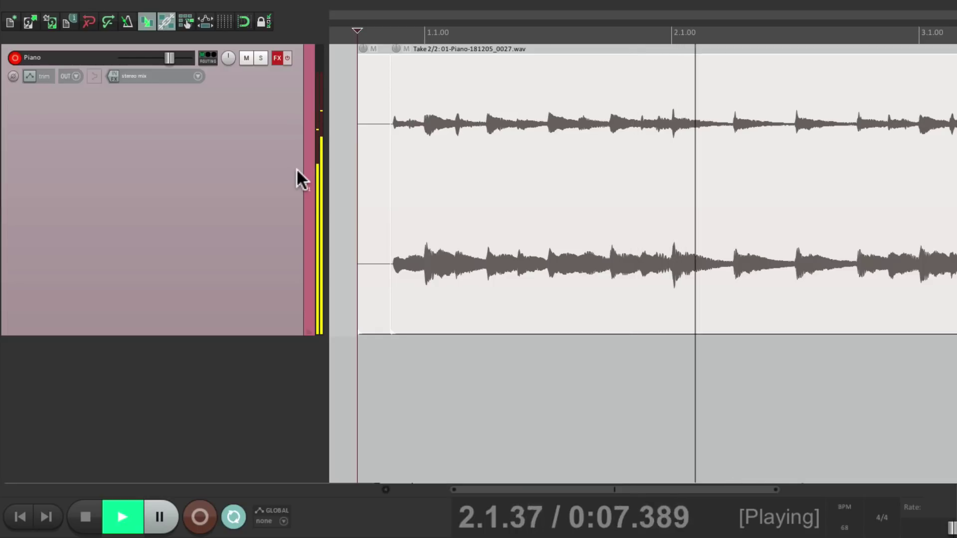
pyautogui.press('space')
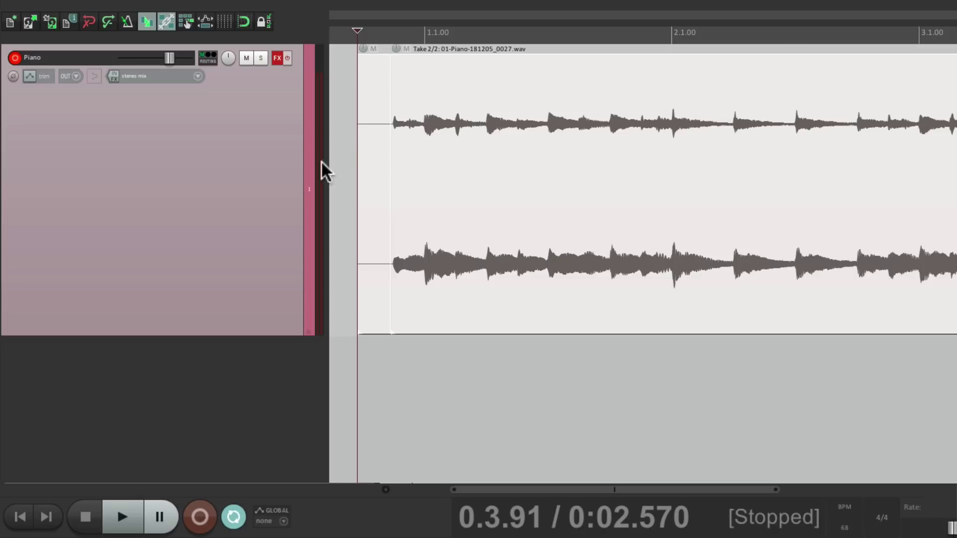
pyautogui.moveTo(352, 145); pyautogui.dragTo(390, 145)
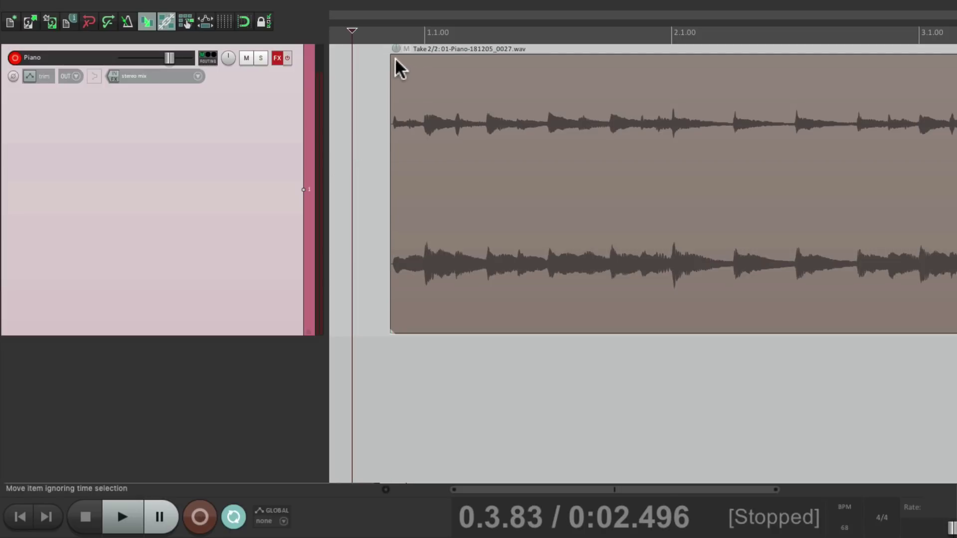
pyautogui.moveTo(392, 57); pyautogui.dragTo(660, 72)
pyautogui.click(376, 140)
pyautogui.press('space')
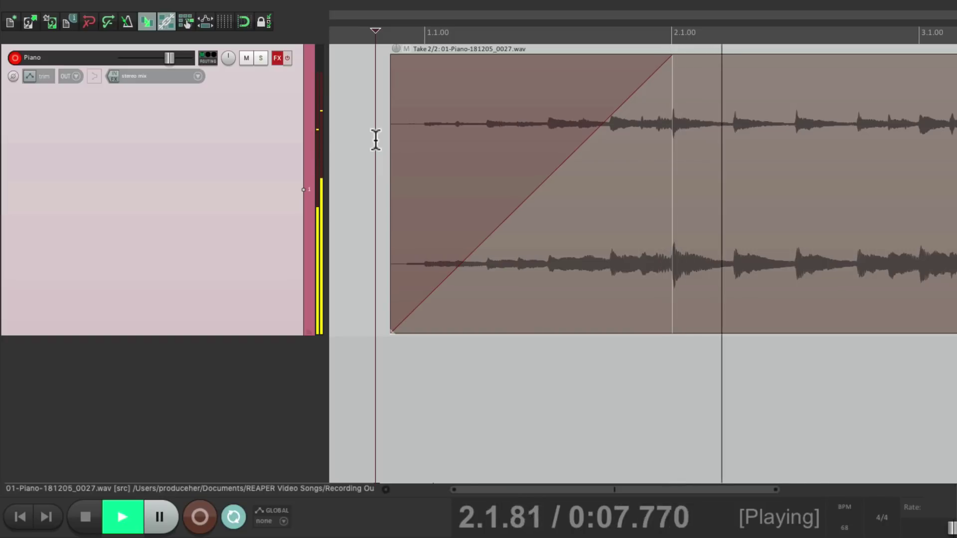
pyautogui.press('space')
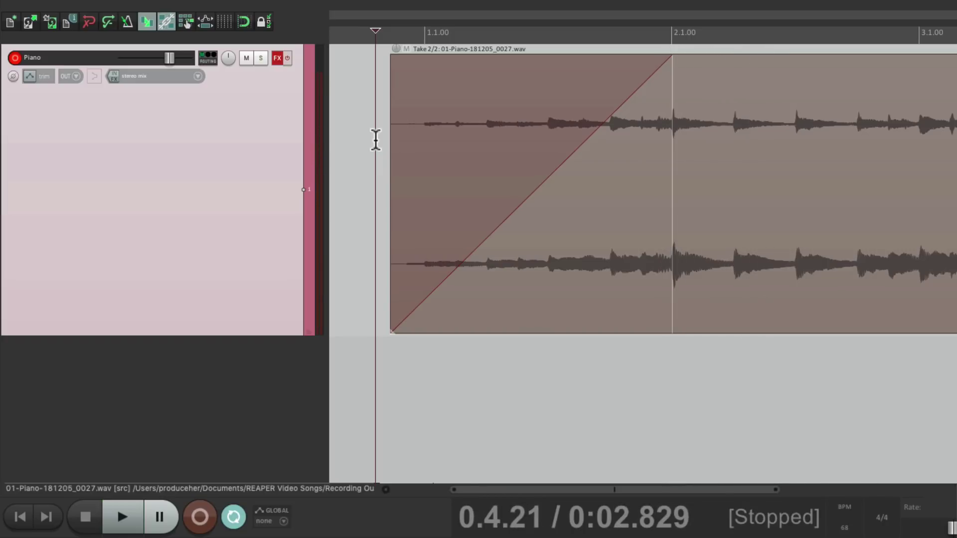
pyautogui.hotkey('ctrl', 'z')
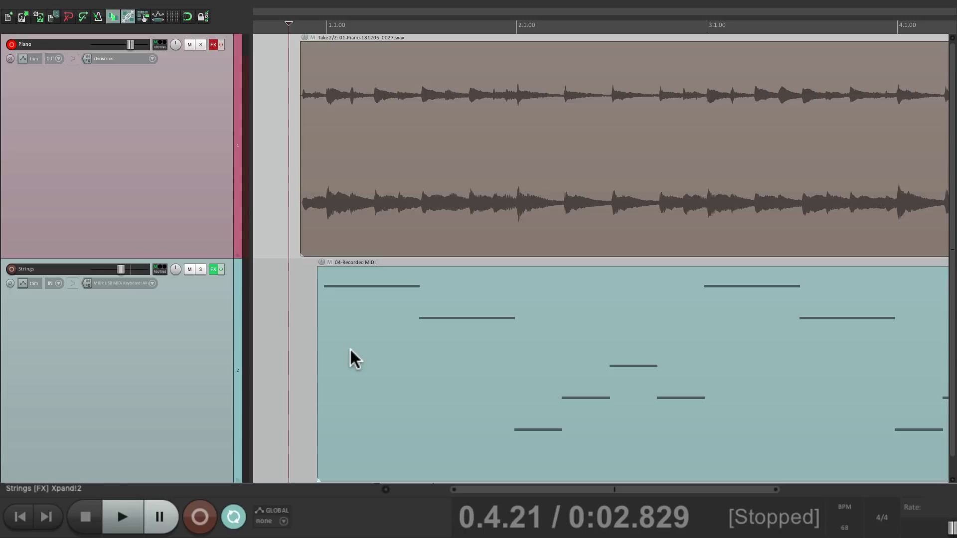
# Play both tracks, then set the Strings record mode to Record: output (stereo).
pyautogui.press('space')
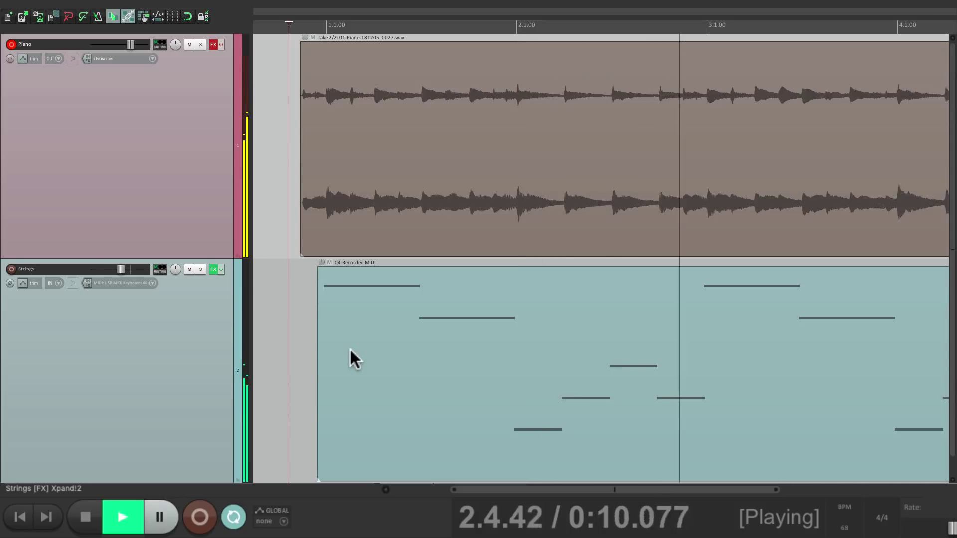
pyautogui.press('space')
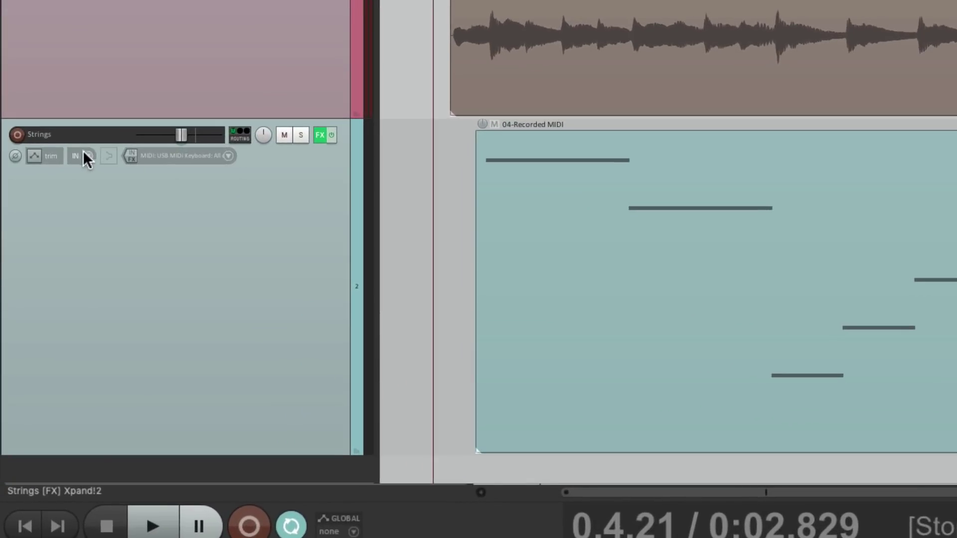
pyautogui.click(83, 154)
pyautogui.moveTo(105, 190)
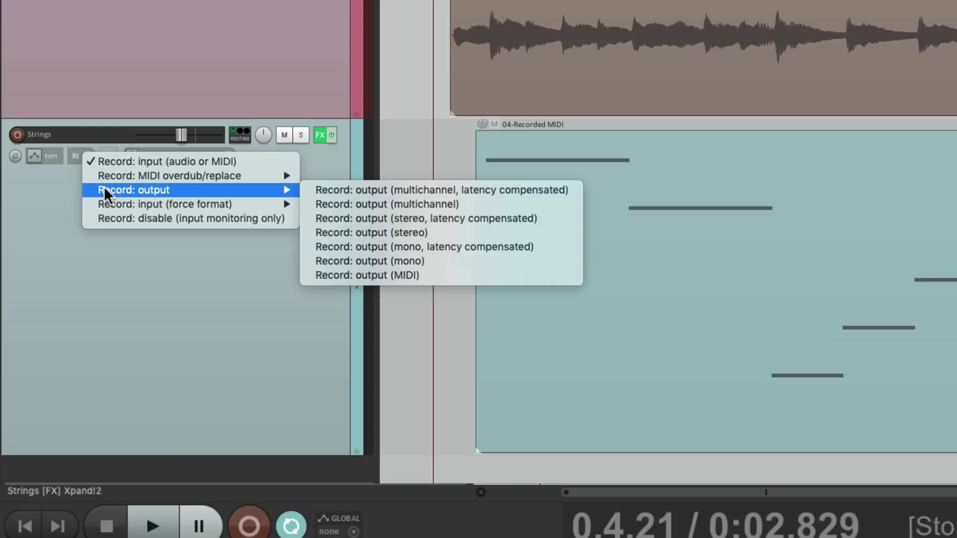
pyautogui.click(465, 232)
# Set Strings to monitor track media while recording and arm the track.
pyautogui.rightClick(111, 155)
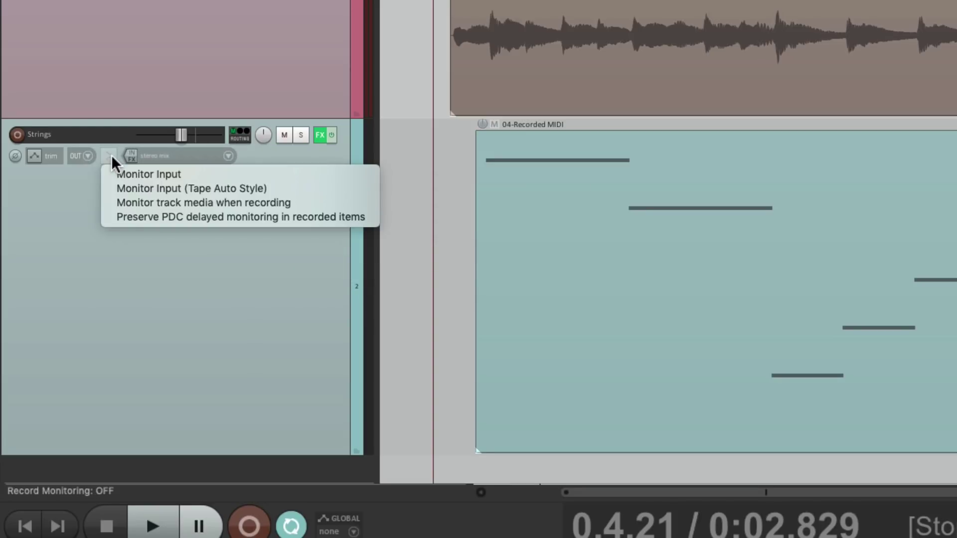
pyautogui.click(111, 202)
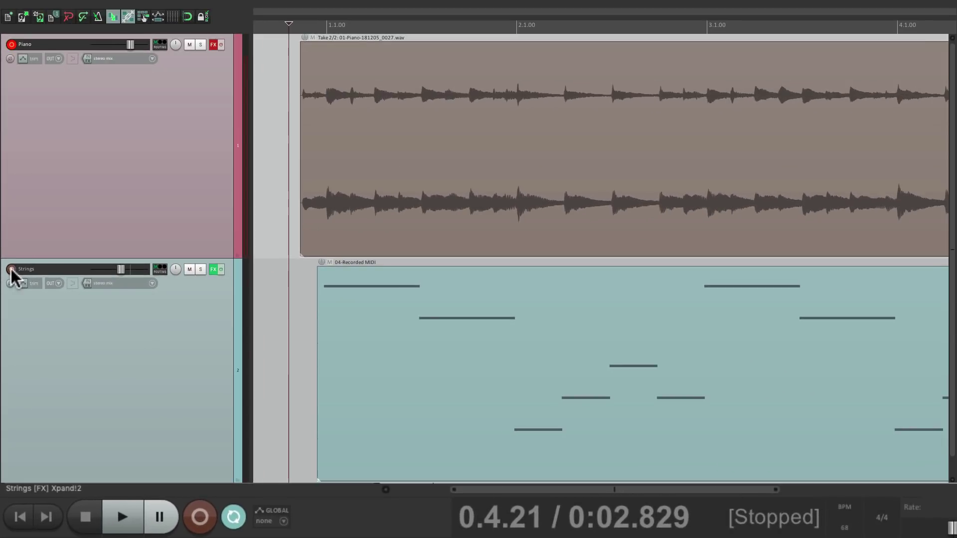
pyautogui.click(11, 269)
# Record the Strings output as a stereo take and compare it with the MIDI take.
pyautogui.hotkey('ctrl', 'r')
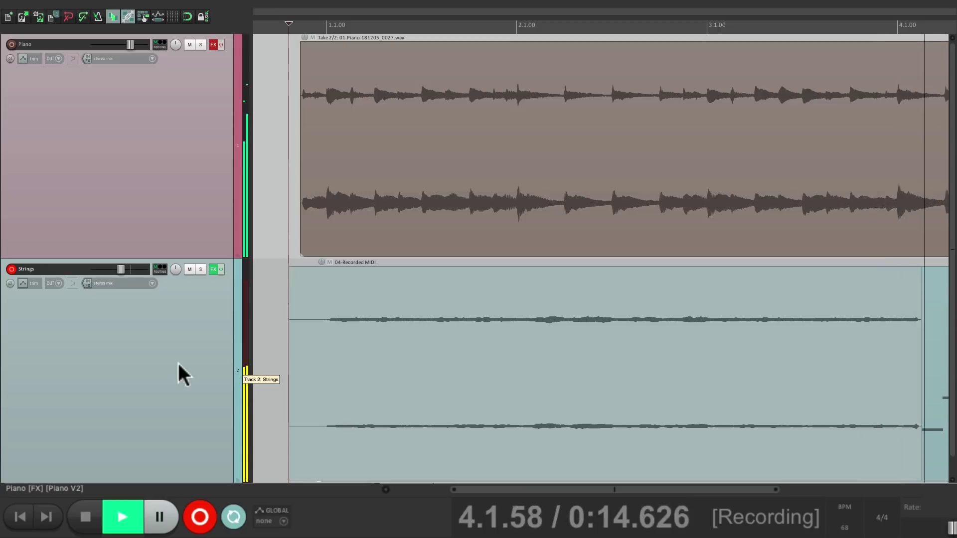
pyautogui.press('space')
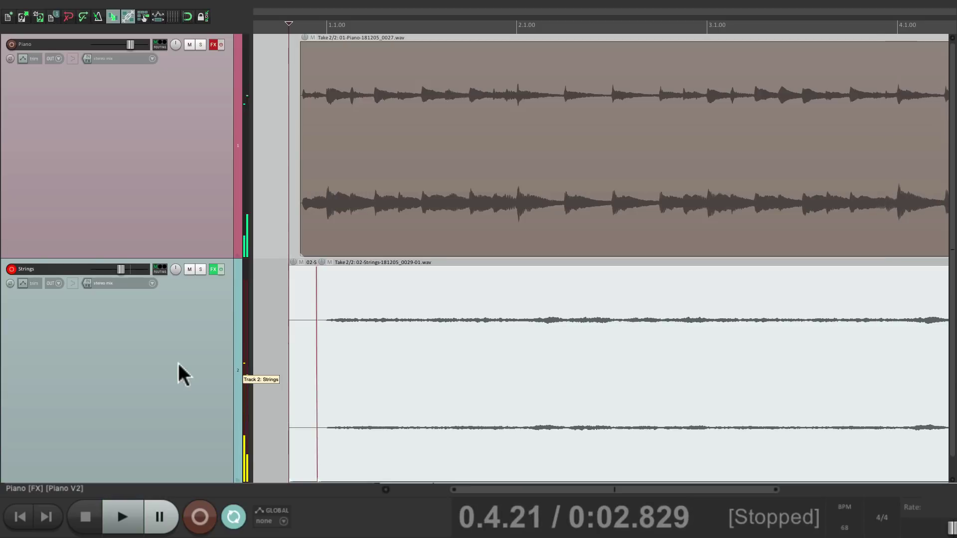
pyautogui.click(310, 322)
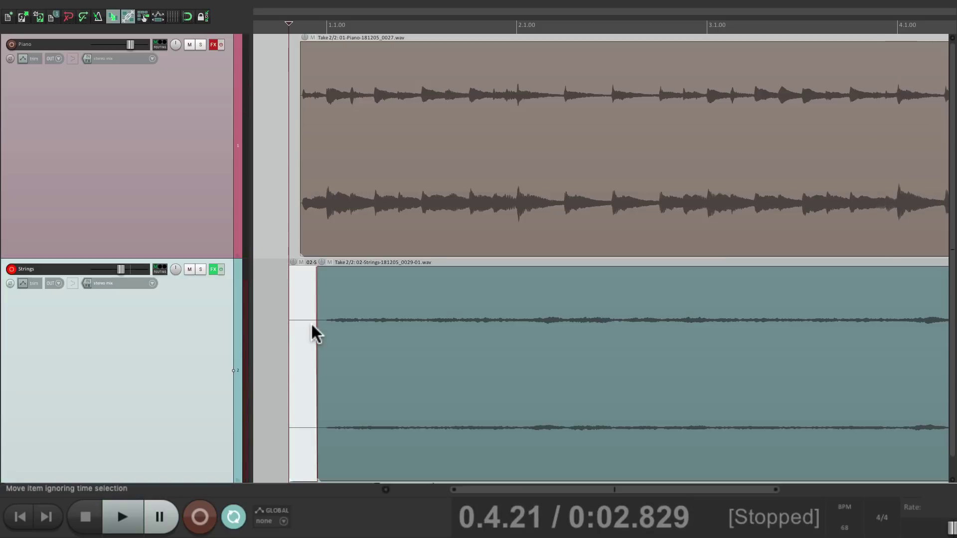
pyautogui.click(369, 274)
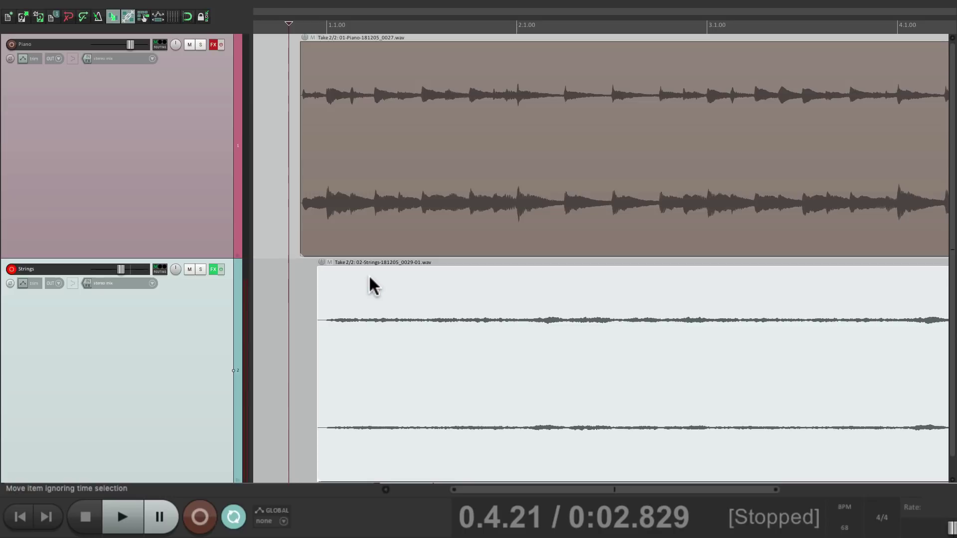
pyautogui.press('t')
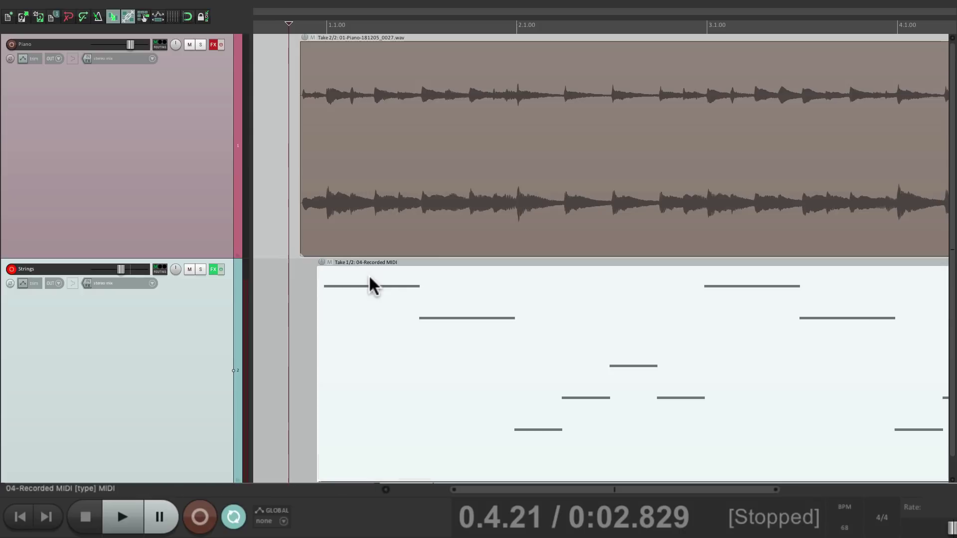
pyautogui.press('t')
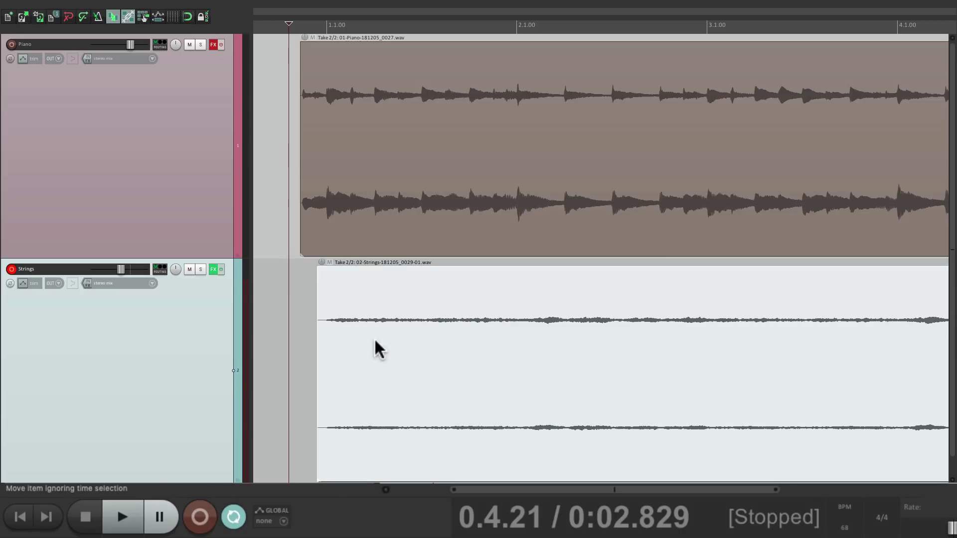
# Bypass the Strings effects and disarm the Strings track.
pyautogui.click(221, 269)
pyautogui.click(304, 319)
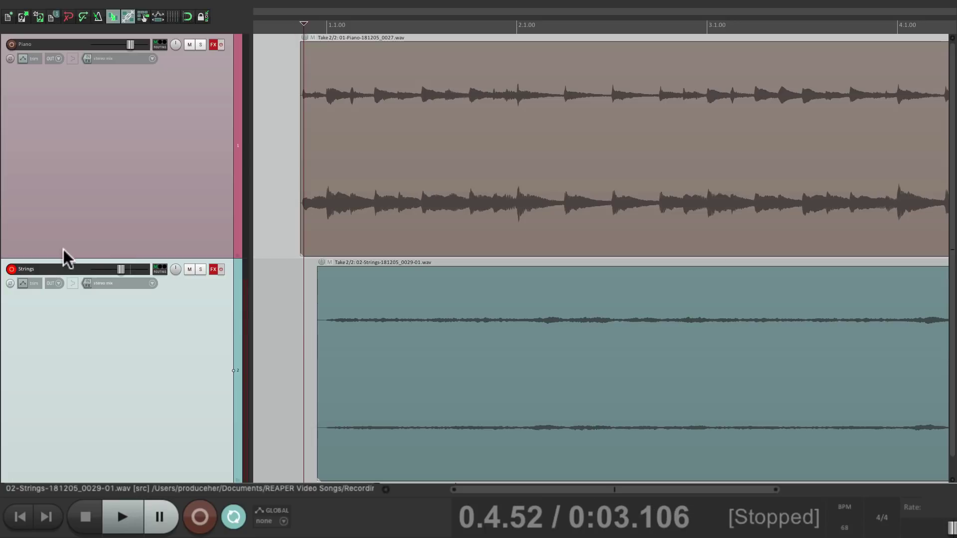
pyautogui.click(159, 321)
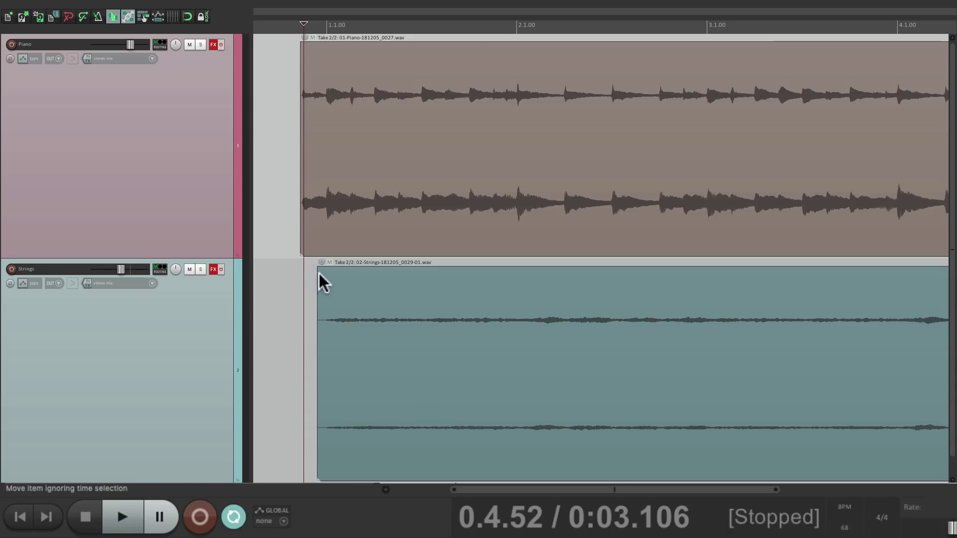
# Add a fade-in to the Strings audio and play it back with the Piano.
pyautogui.moveTo(318, 274); pyautogui.dragTo(374, 274)
pyautogui.click(296, 335)
pyautogui.press('space')
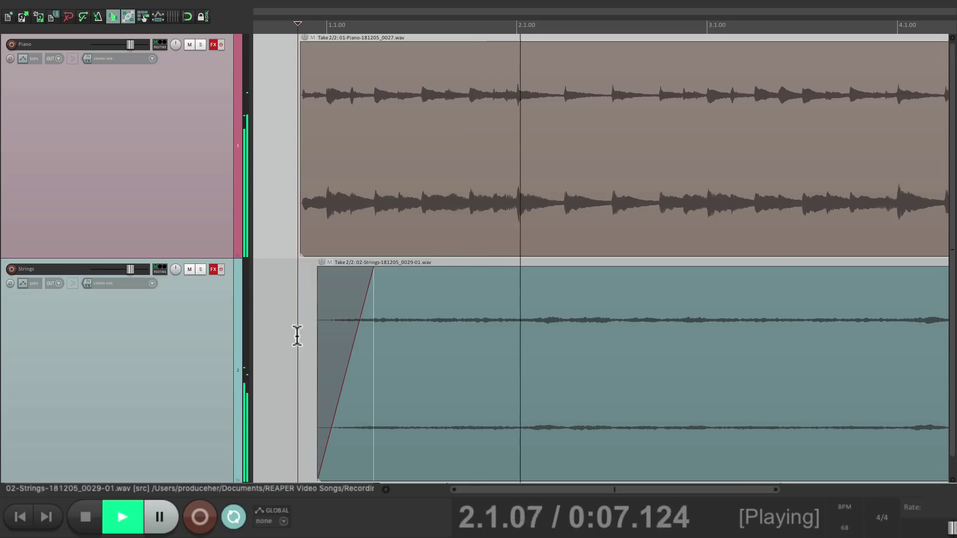
pyautogui.press('space')
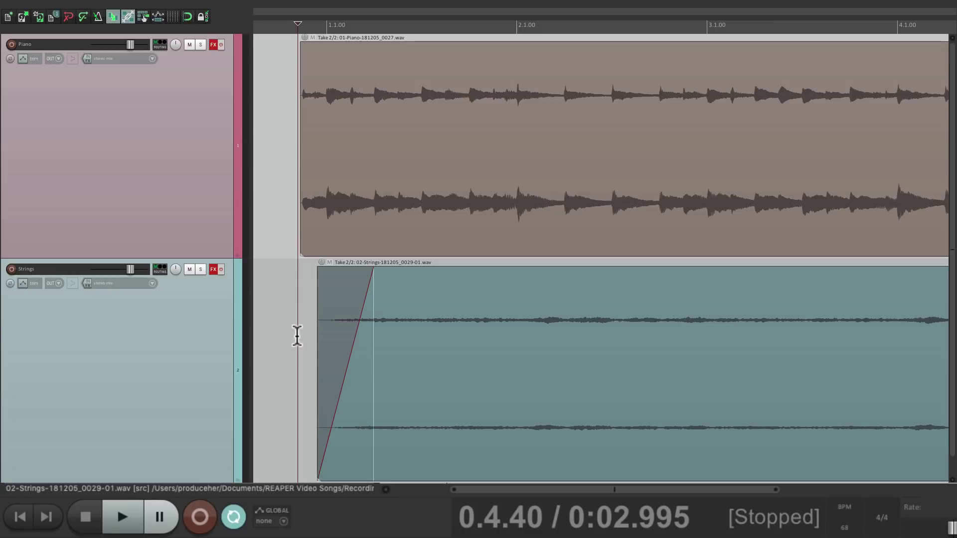
pyautogui.press('space')
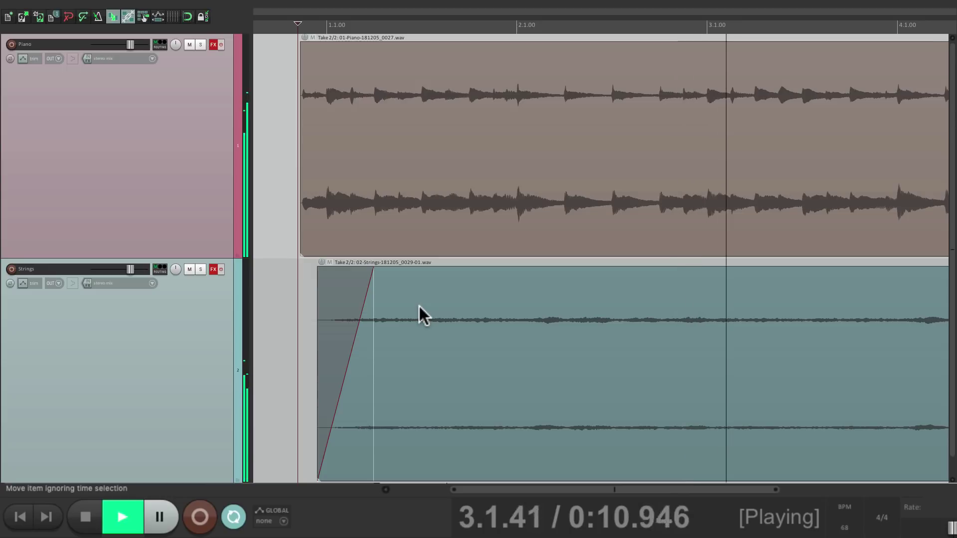
# Split the Strings audio at 2.4.95, just before bar 3.
pyautogui.press('space')
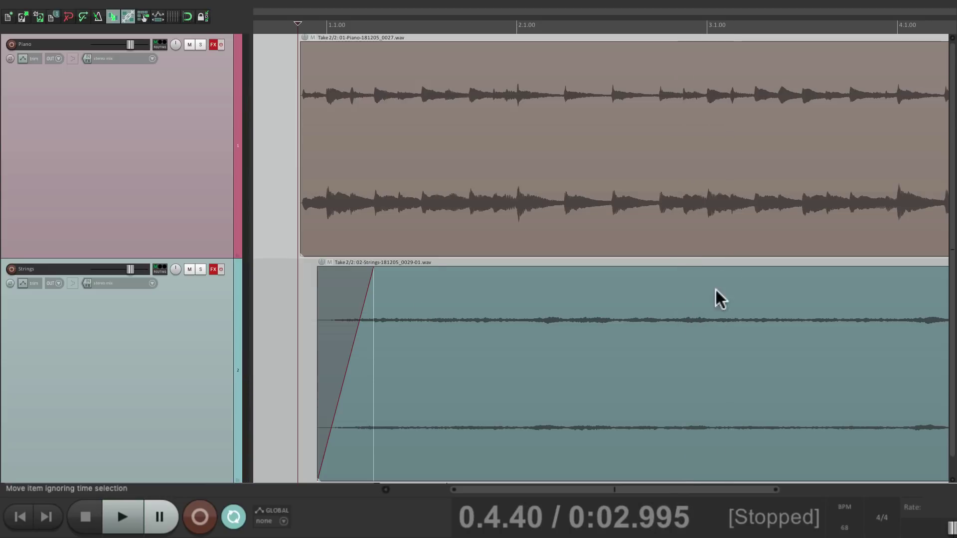
pyautogui.click(704, 437)
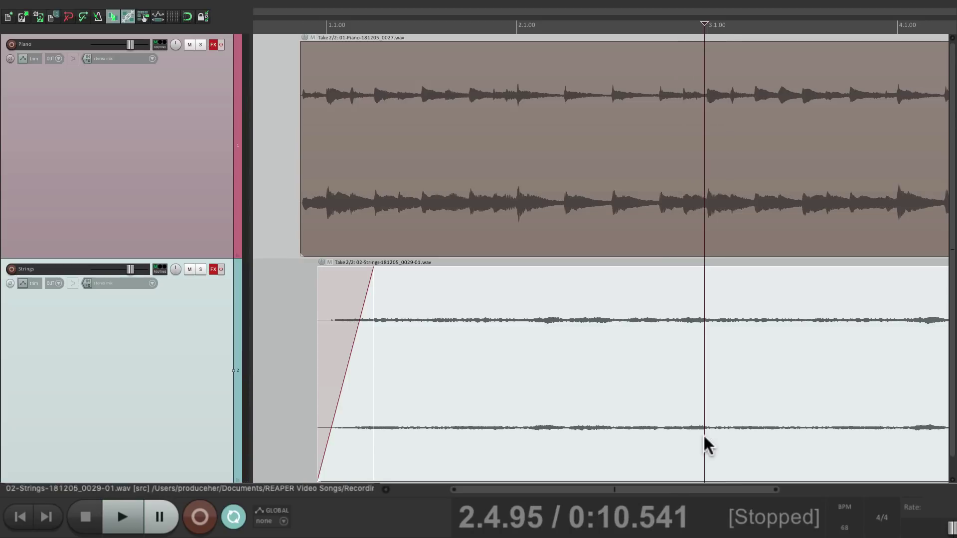
pyautogui.press('s')
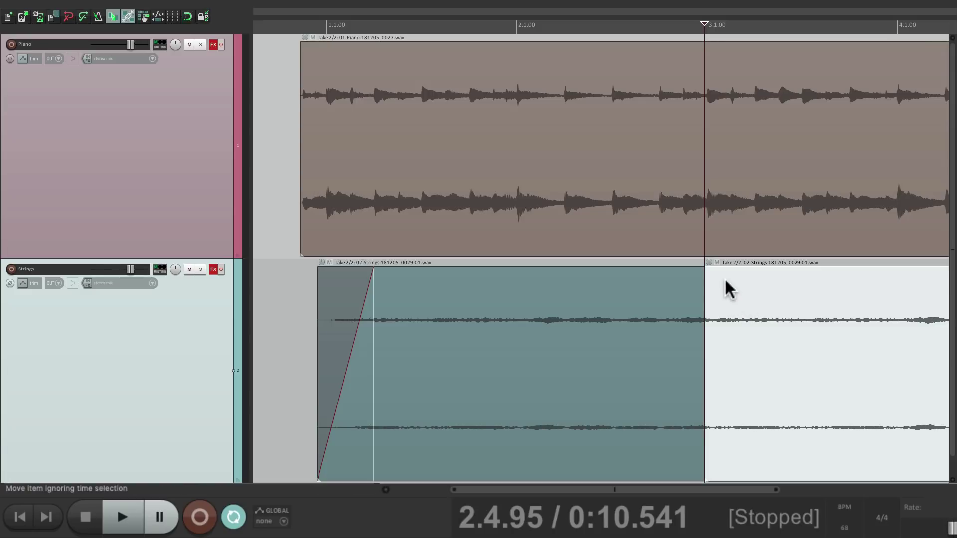
# Fade and overlap the two Strings pieces into a crossfade, then play it back.
pyautogui.moveTo(708, 274); pyautogui.dragTo(776, 274)
pyautogui.press('Home')
pyautogui.moveTo(701, 279); pyautogui.dragTo(617, 302)
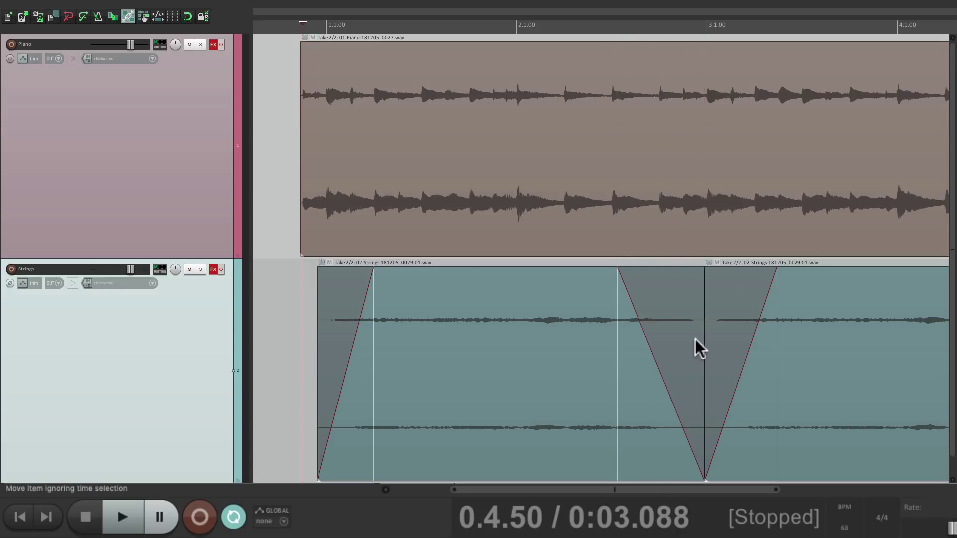
pyautogui.moveTo(699, 340); pyautogui.dragTo(739, 342)
pyautogui.press('space')
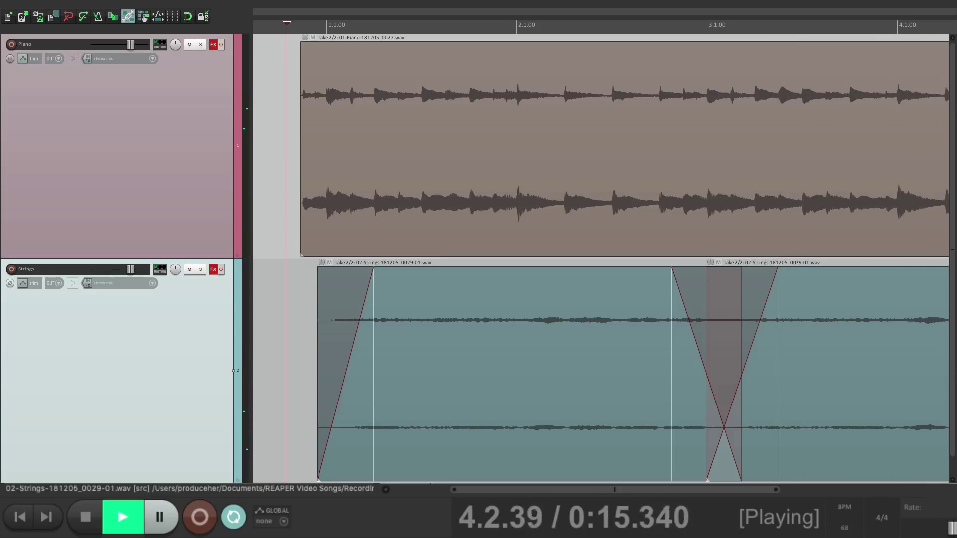
pyautogui.press('space')
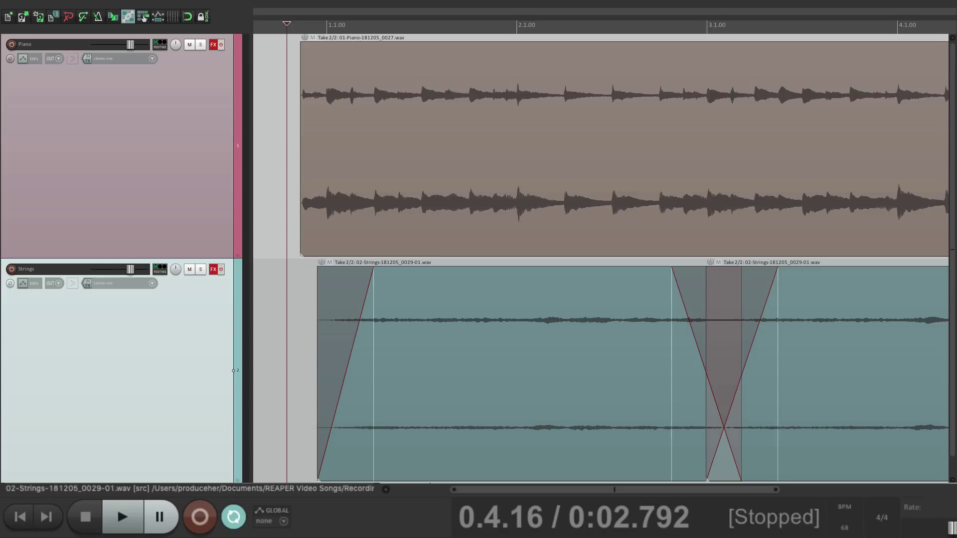